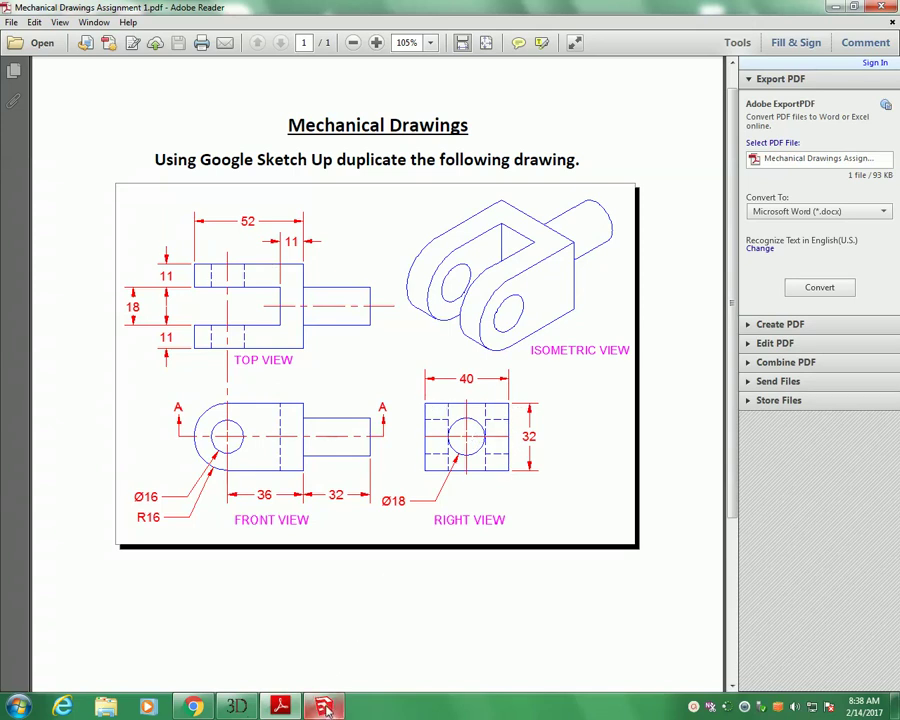
# Switch from the assignment PDF to the blank untitled SketchUp model.
pyautogui.hotkey('alt', 'Tab')
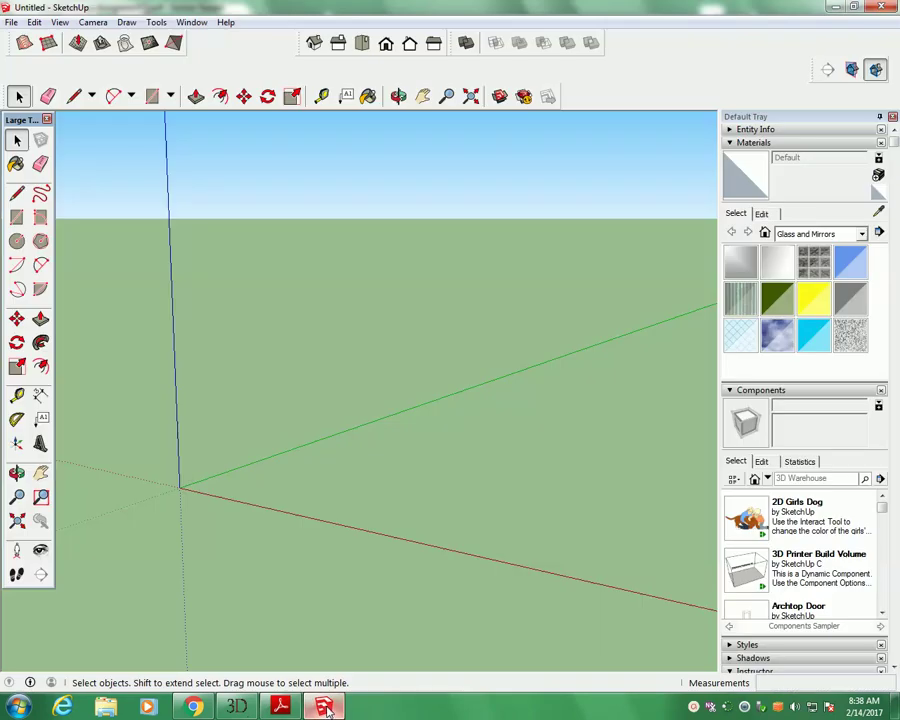
# Draw a 52 by 40 rectangle starting at the origin.
pyautogui.click(152, 96)
pyautogui.click(181, 487)
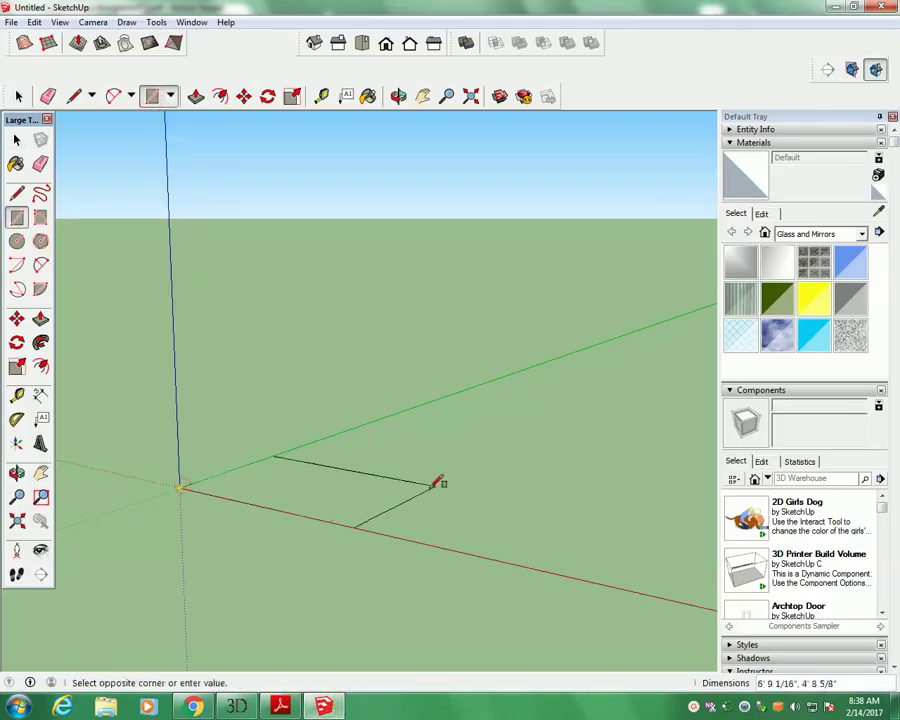
pyautogui.write("52', 40")
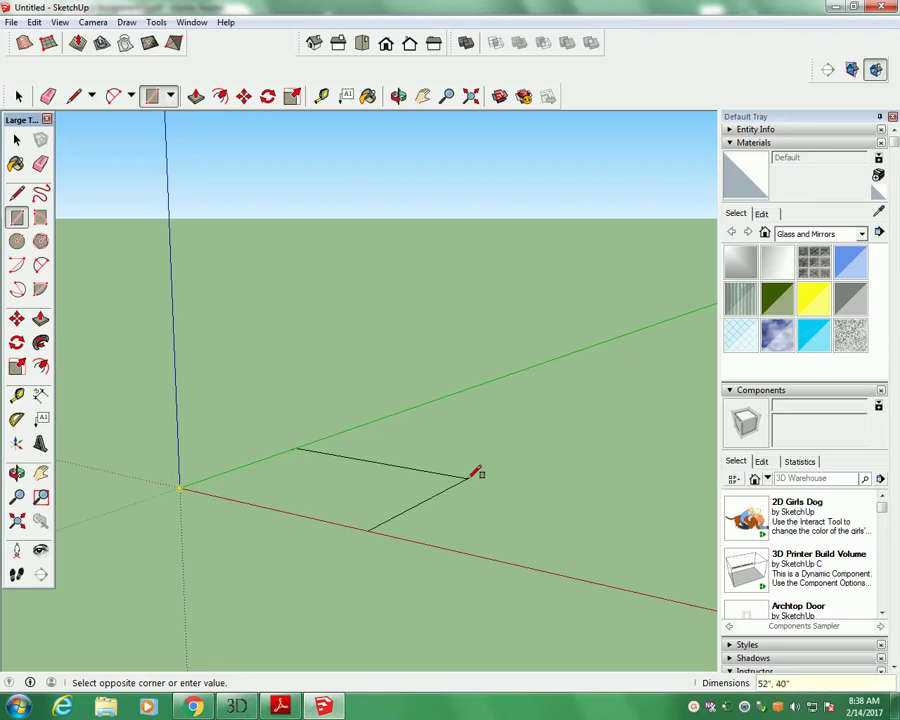
pyautogui.press('Return')
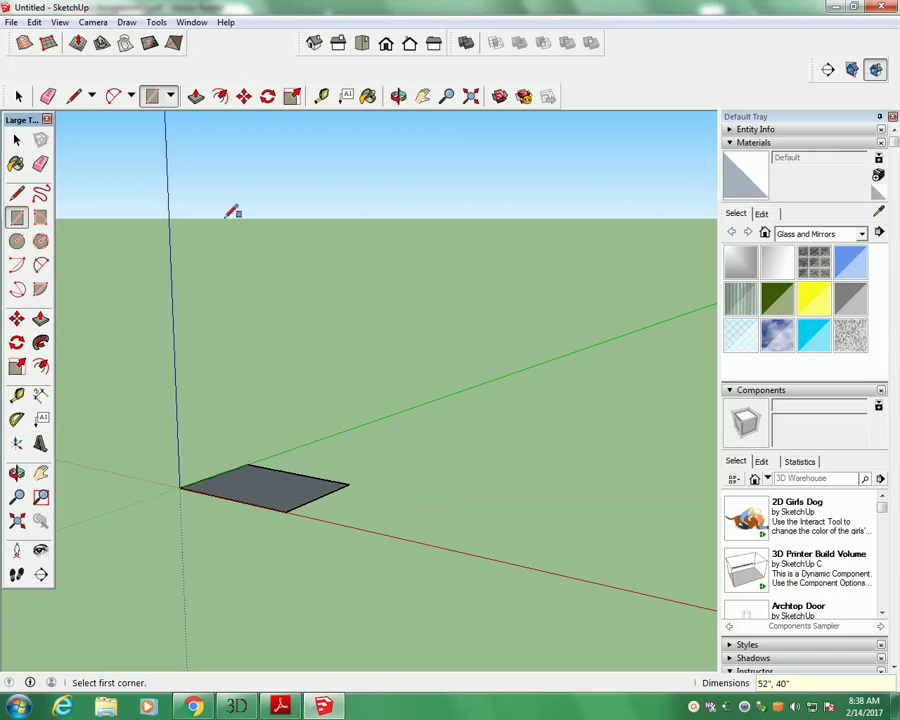
# Pull the rectangle up 32 into a solid block.
pyautogui.click(196, 98)
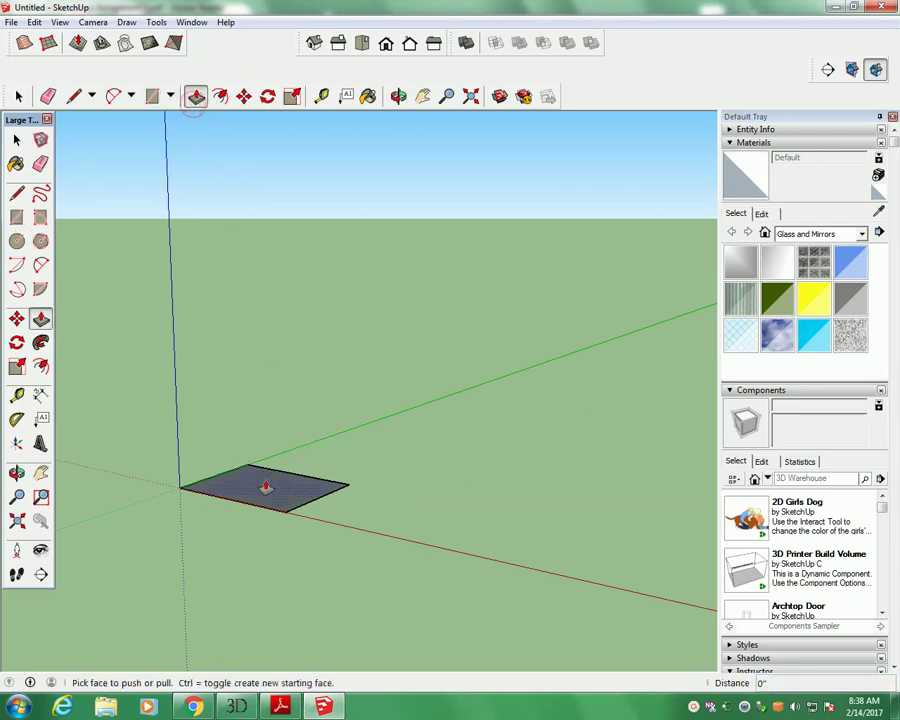
pyautogui.moveTo(263, 482); pyautogui.dragTo(274, 424)
pyautogui.write('32')
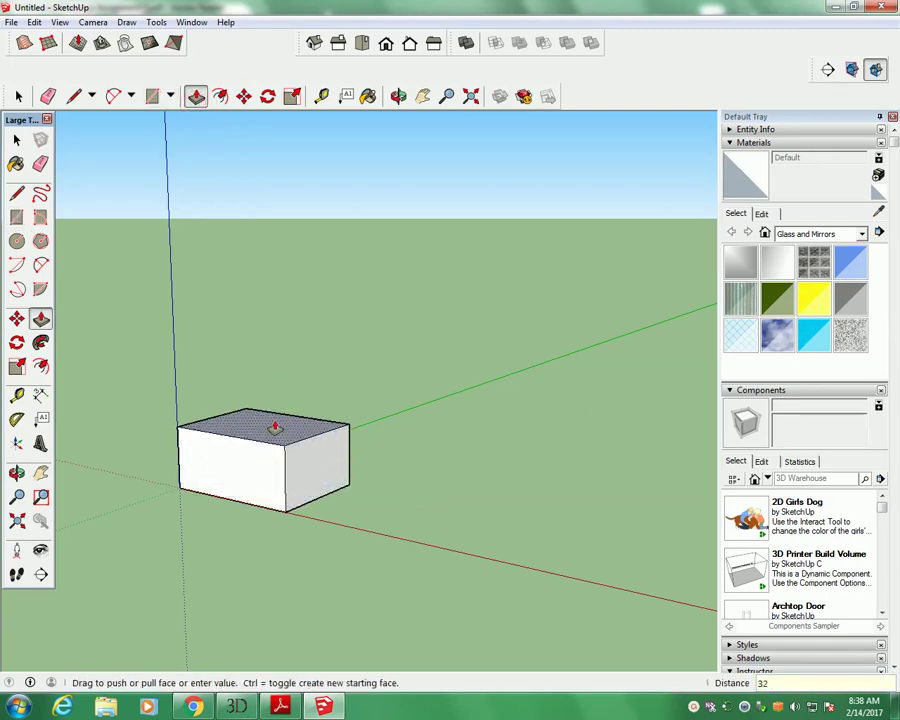
pyautogui.press('Return')
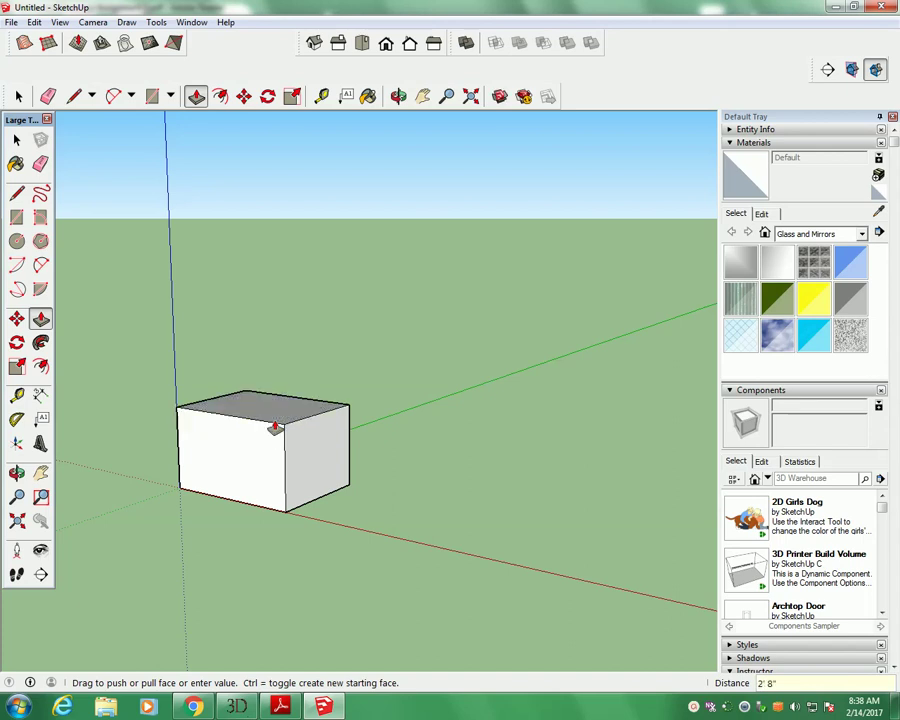
# Orbit to show the block's front face, then switch to the assignment PDF.
pyautogui.click(398, 96)
pyautogui.moveTo(246, 456); pyautogui.dragTo(356, 464)
pyautogui.moveTo(299, 481); pyautogui.dragTo(363, 488)
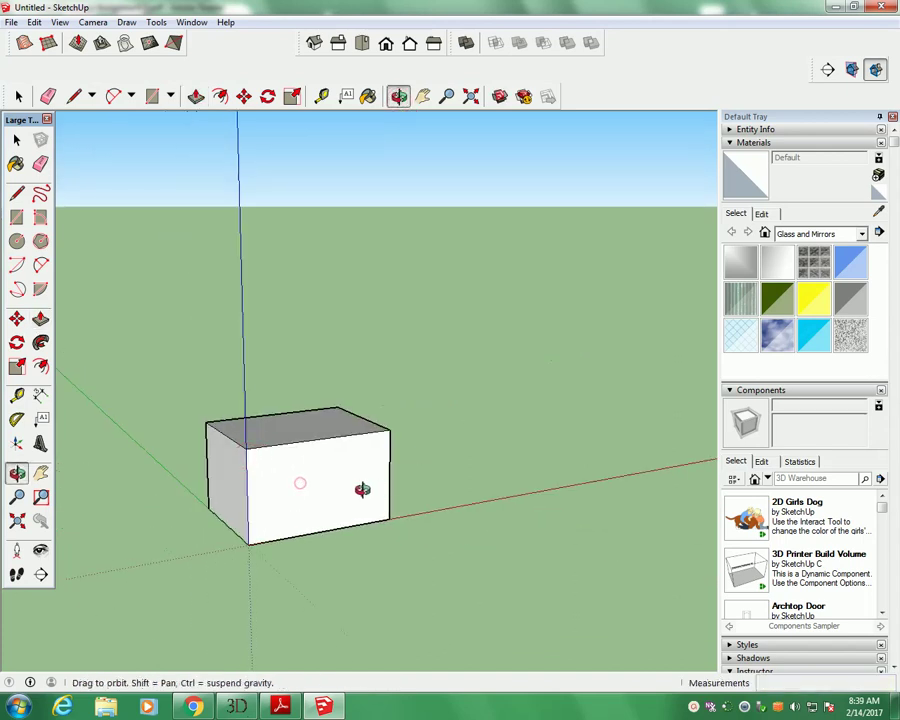
pyautogui.click(281, 707)
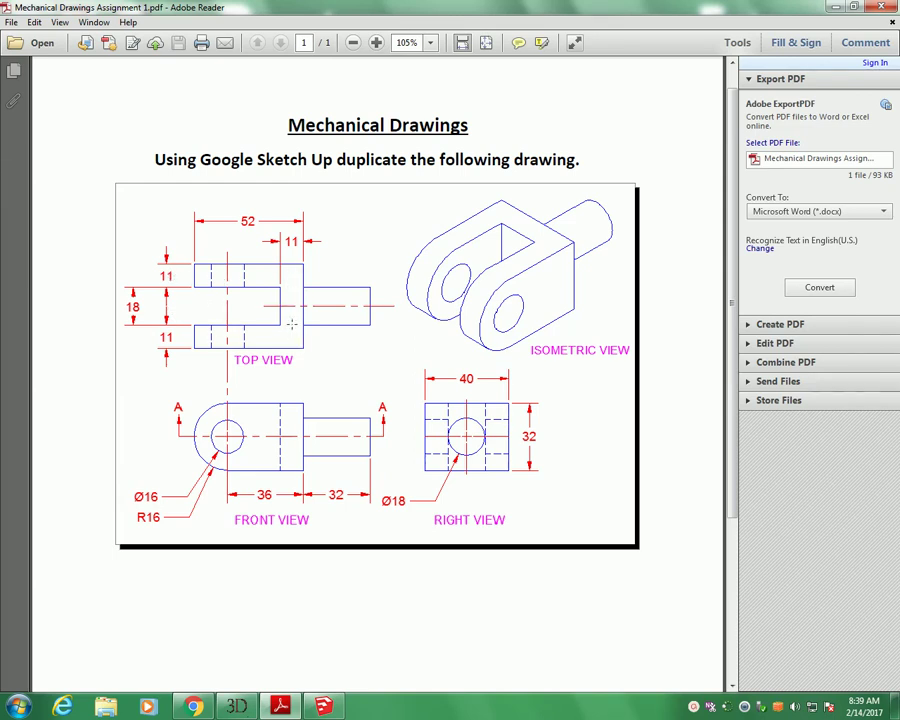
# Return from the reference PDF to the SketchUp base block.
pyautogui.click(323, 707)
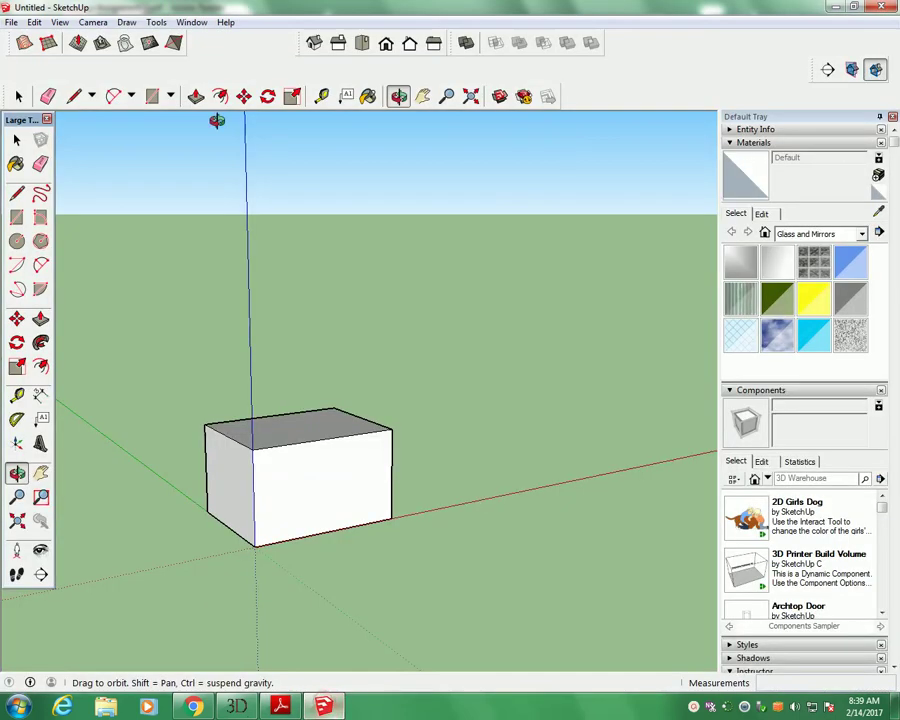
# With Tape Measure, start an 11 guide from the block's top-left corner along its top edge.
pyautogui.moveTo(384, 290); pyautogui.dragTo(421, 393)
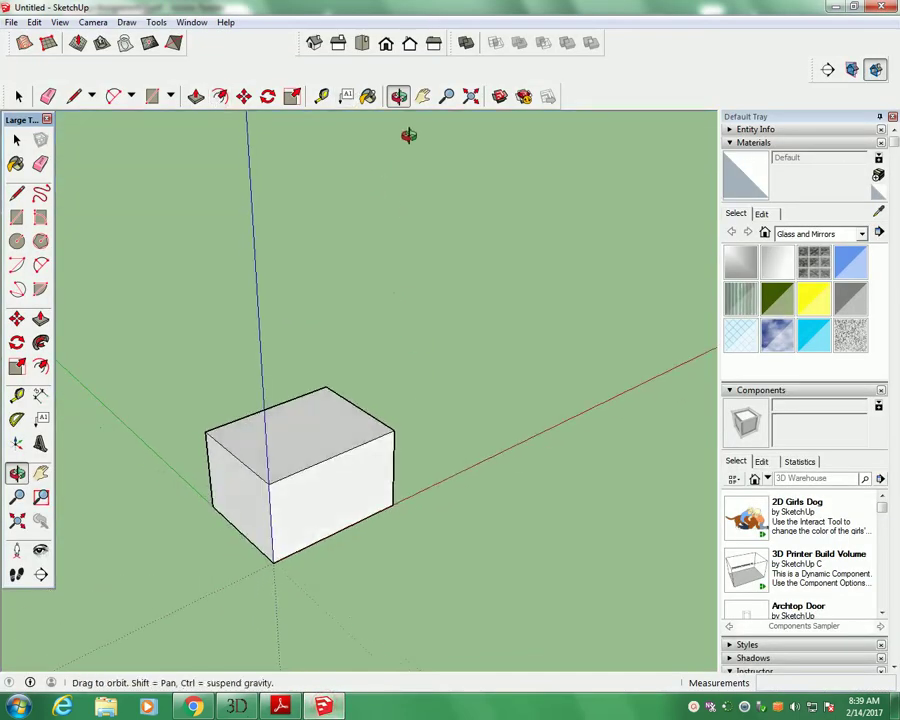
pyautogui.click(321, 96)
pyautogui.scroll(4, 238, 364)
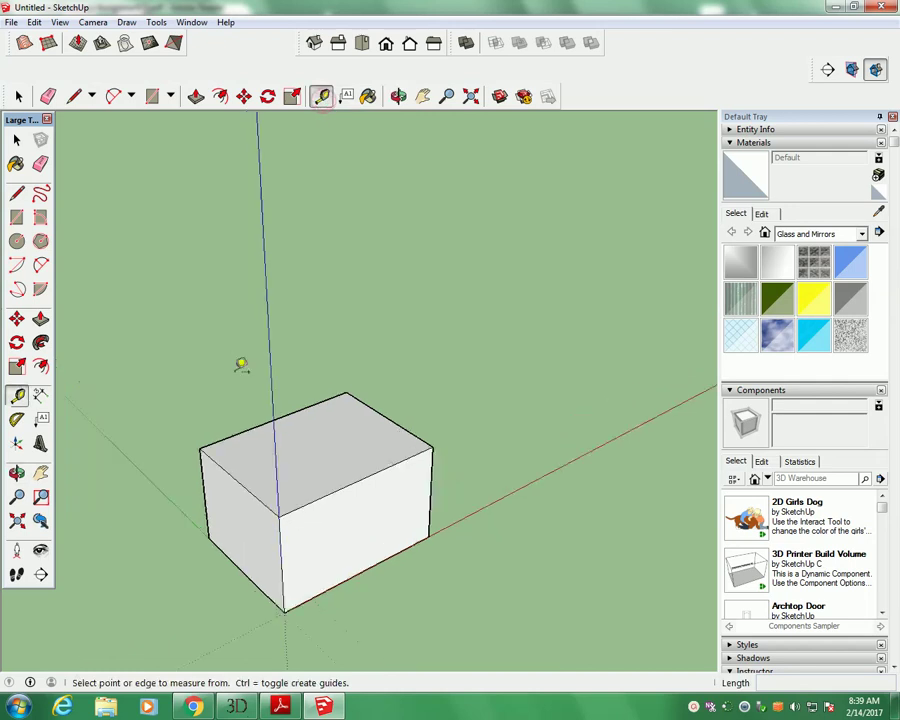
pyautogui.click(197, 463)
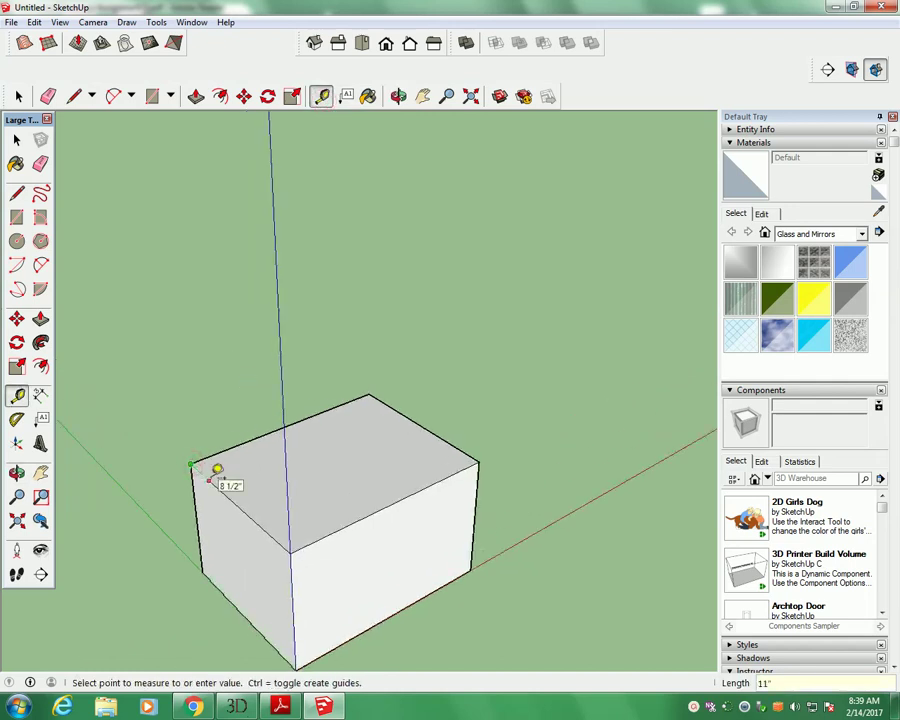
pyautogui.click(217, 470)
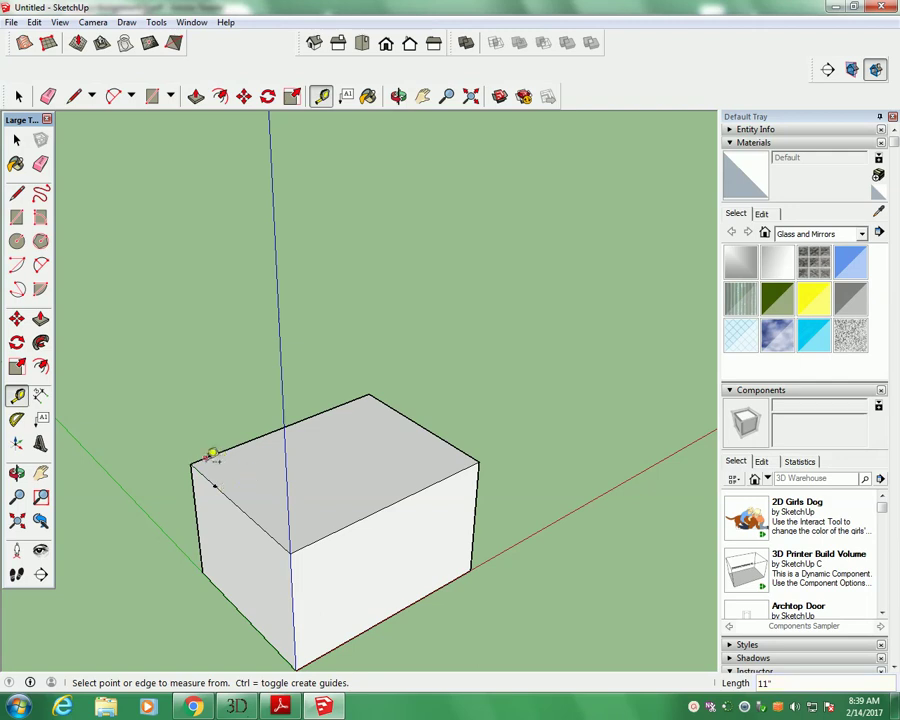
pyautogui.click(192, 460)
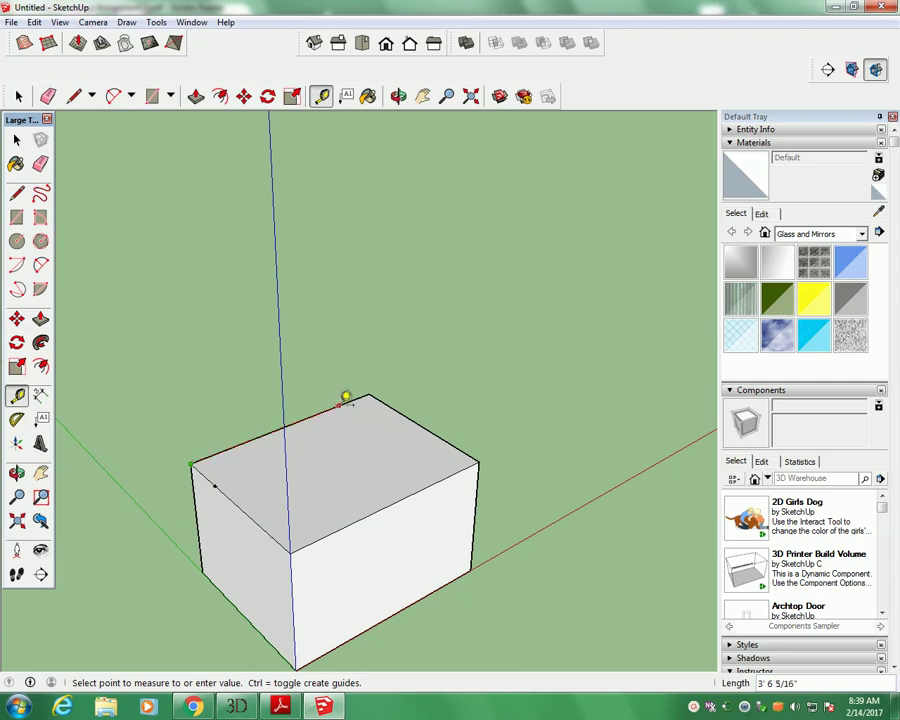
pyautogui.click(192, 22)
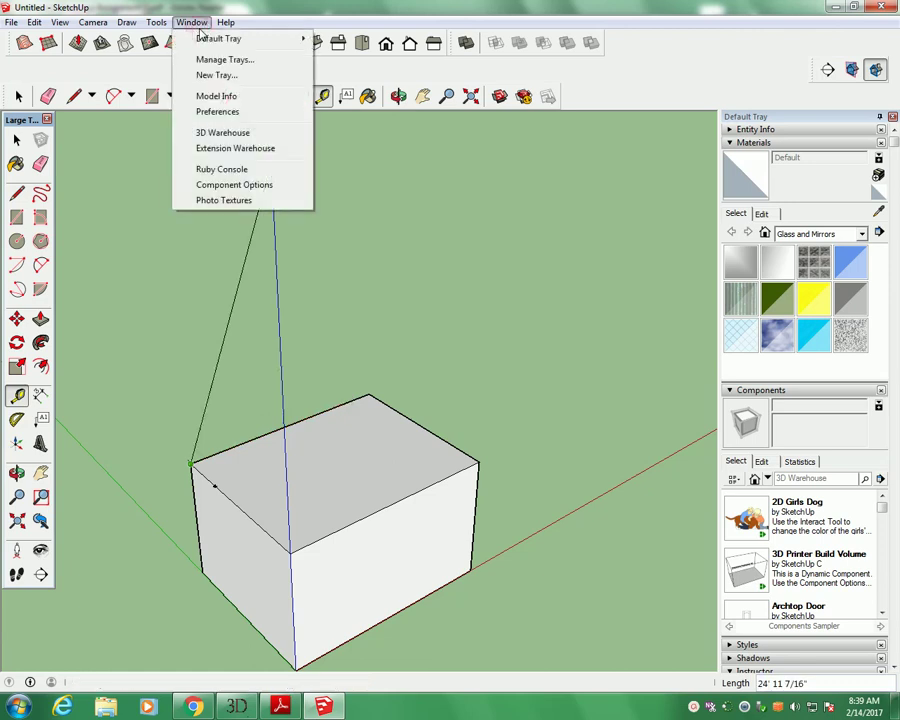
# Set the length format to Decimal inches in Model Info > Units.
pyautogui.click(215, 97)
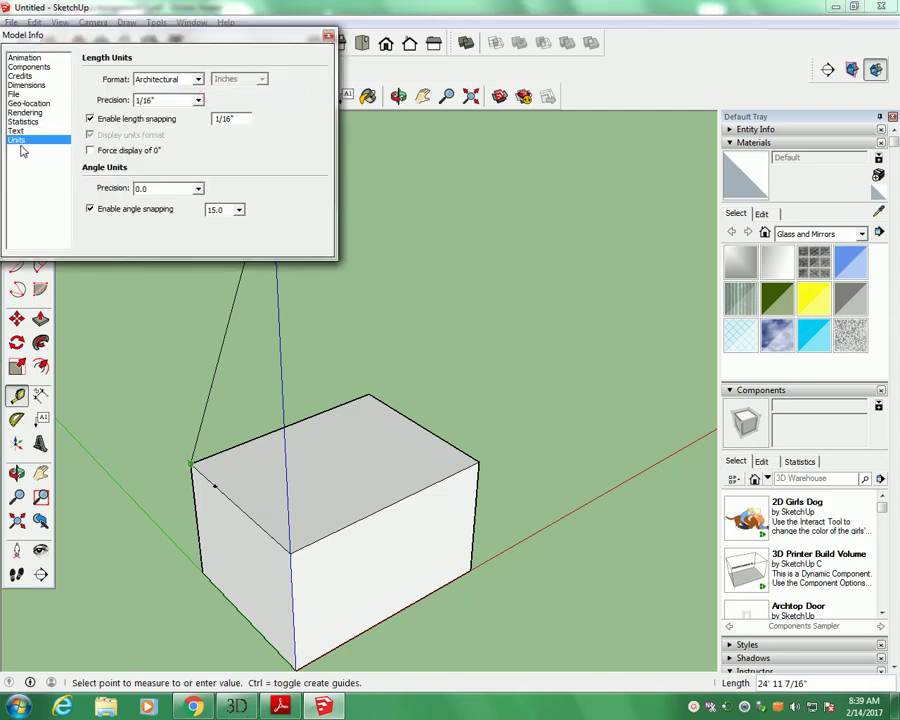
pyautogui.click(199, 79)
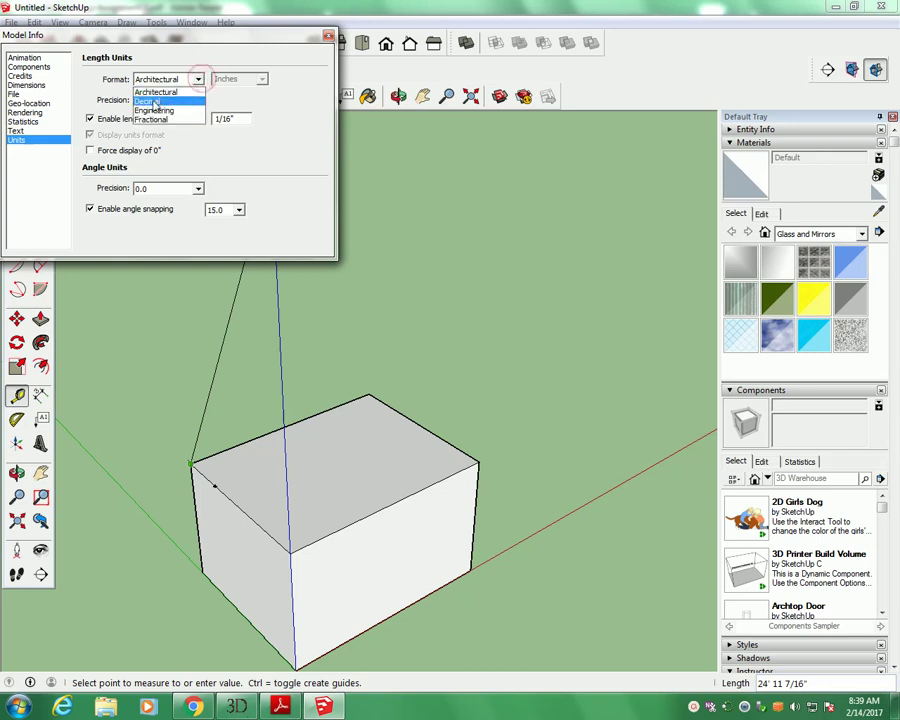
pyautogui.click(153, 102)
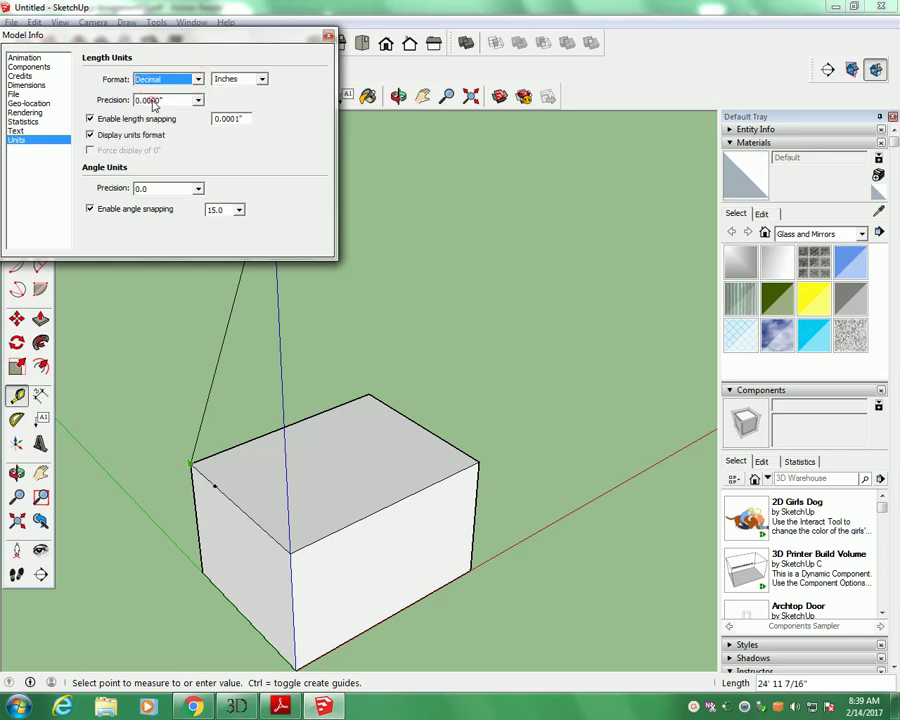
pyautogui.click(328, 36)
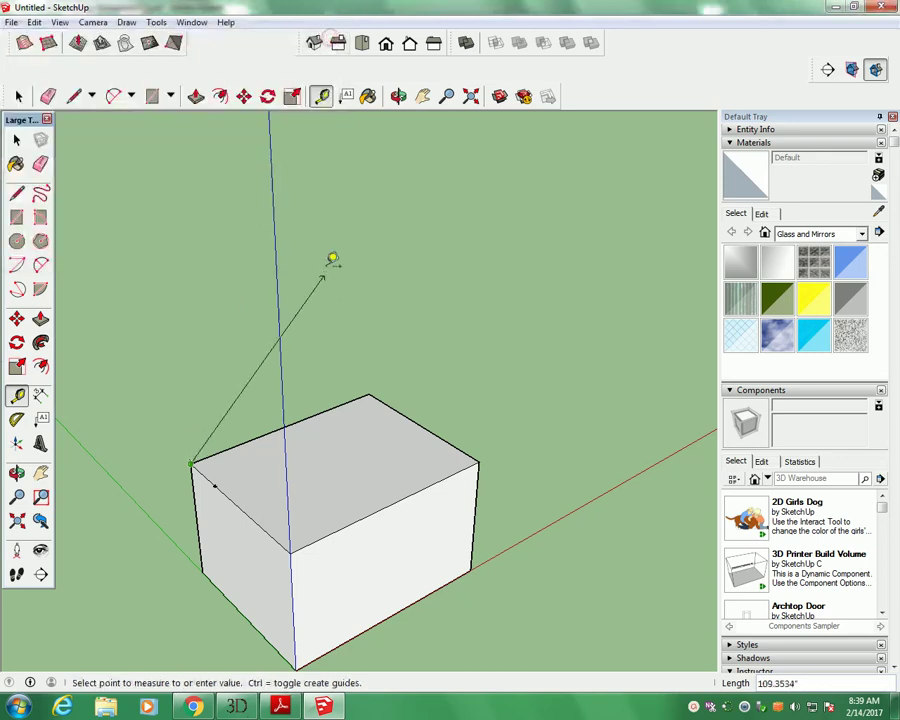
# Place 11-inch guide points from the top-left, front-top and right-top corners along the edges.
pyautogui.click(374, 391)
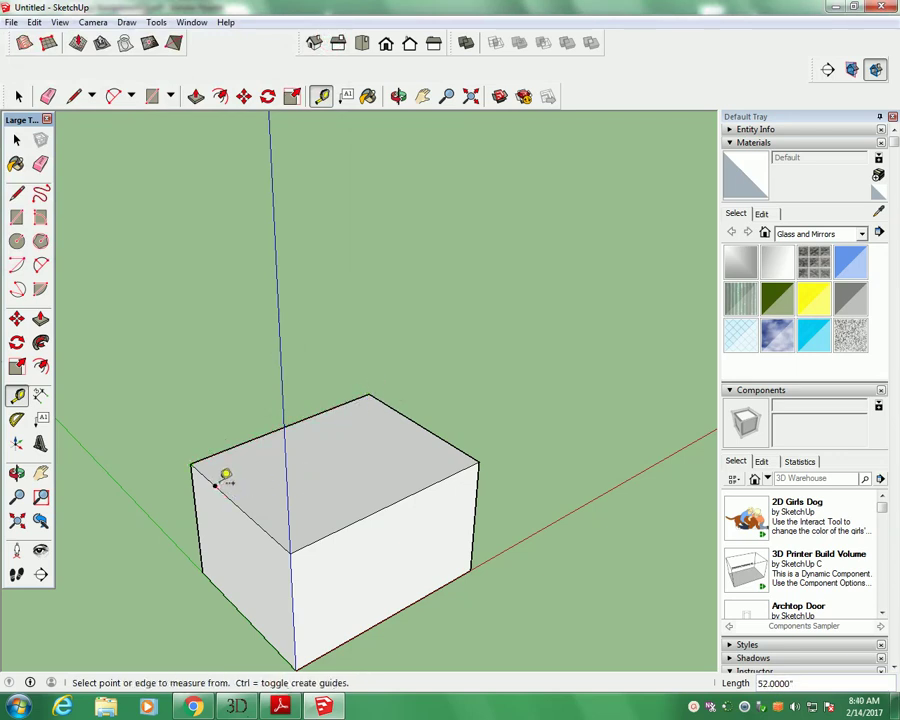
pyautogui.click(190, 463)
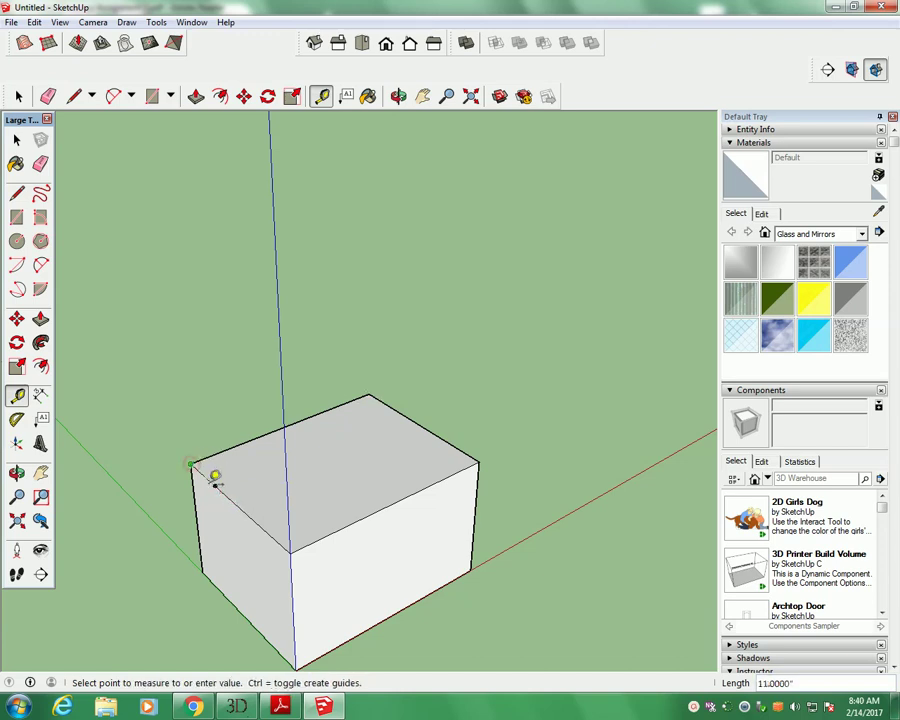
pyautogui.click(216, 483)
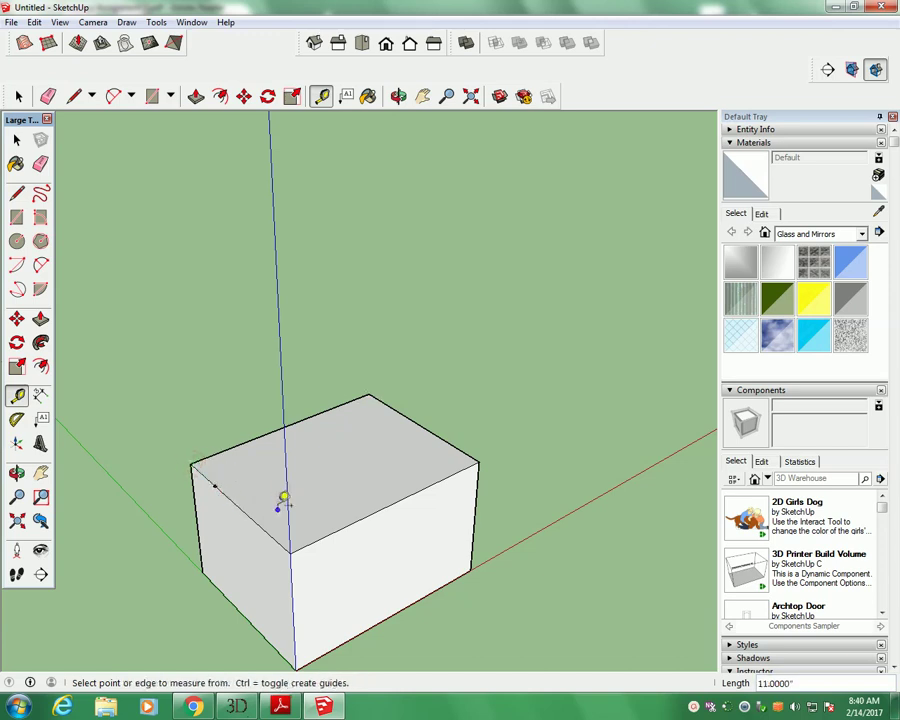
pyautogui.click(291, 547)
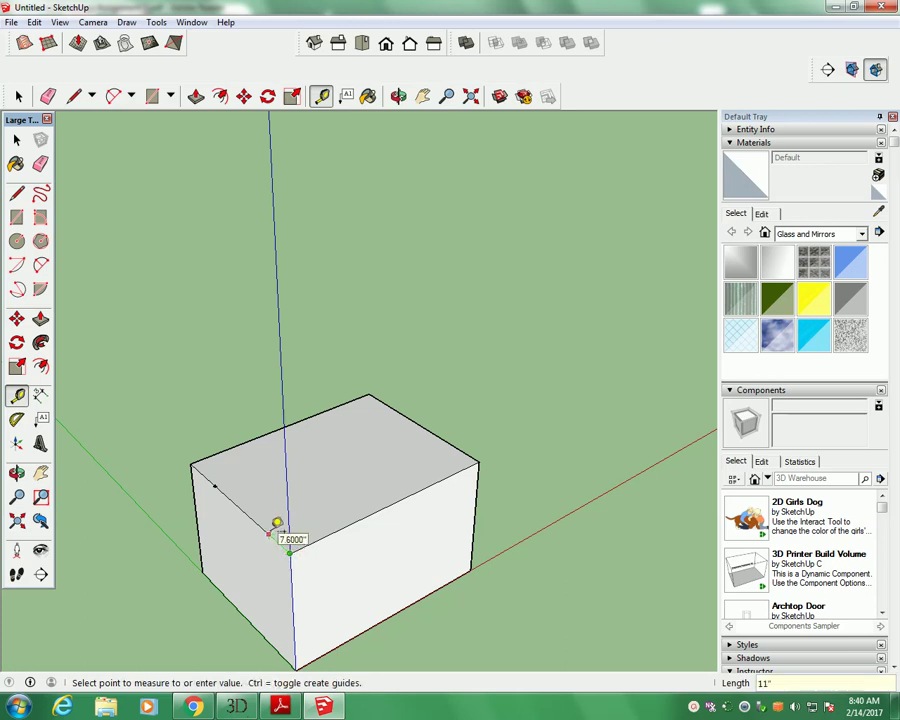
pyautogui.click(274, 528)
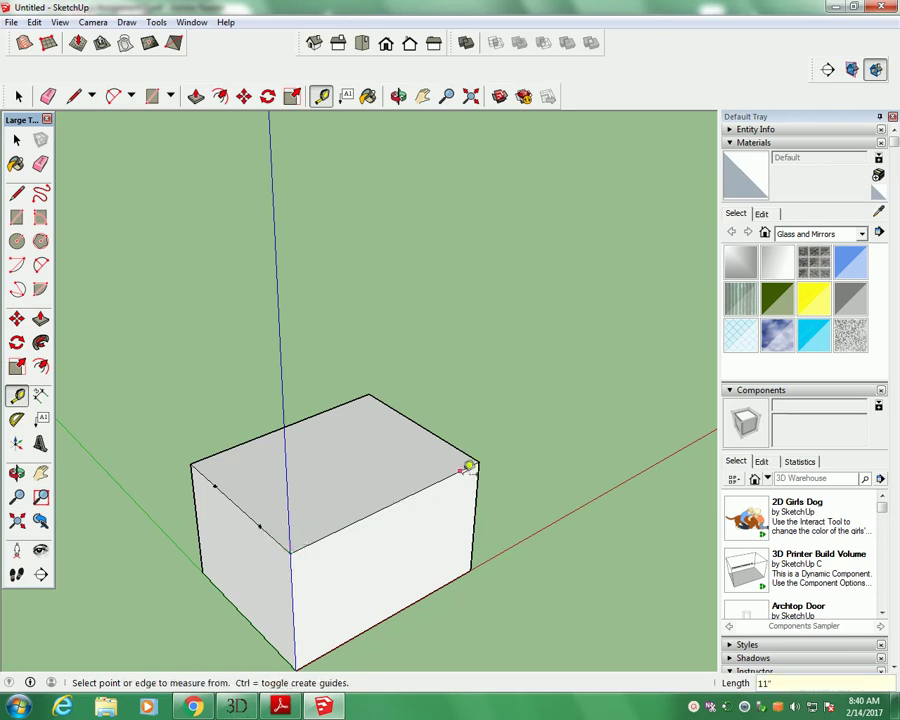
pyautogui.click(482, 456)
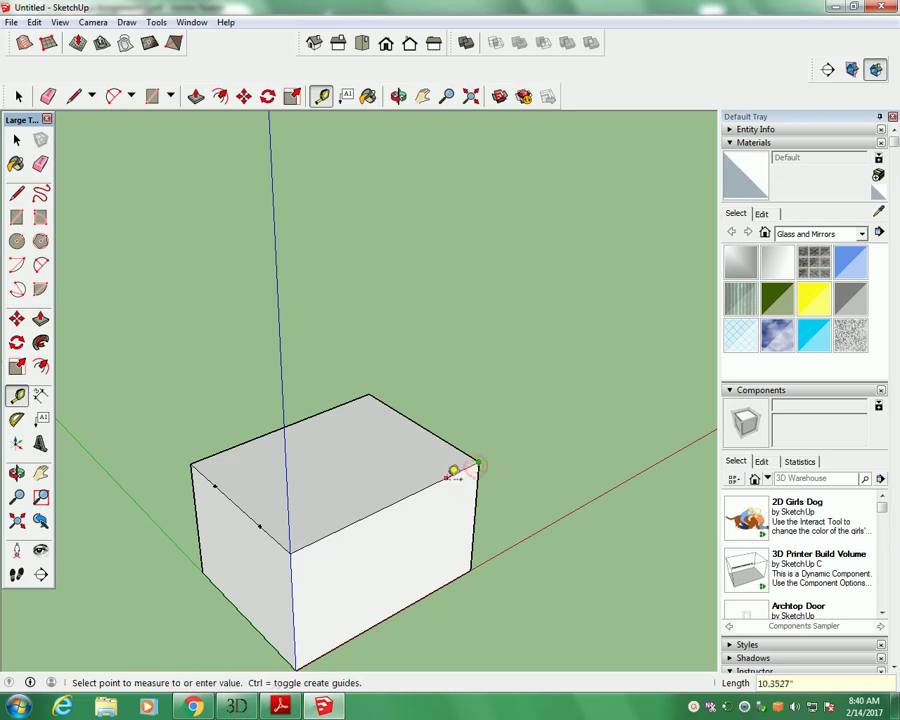
pyautogui.press('Return')
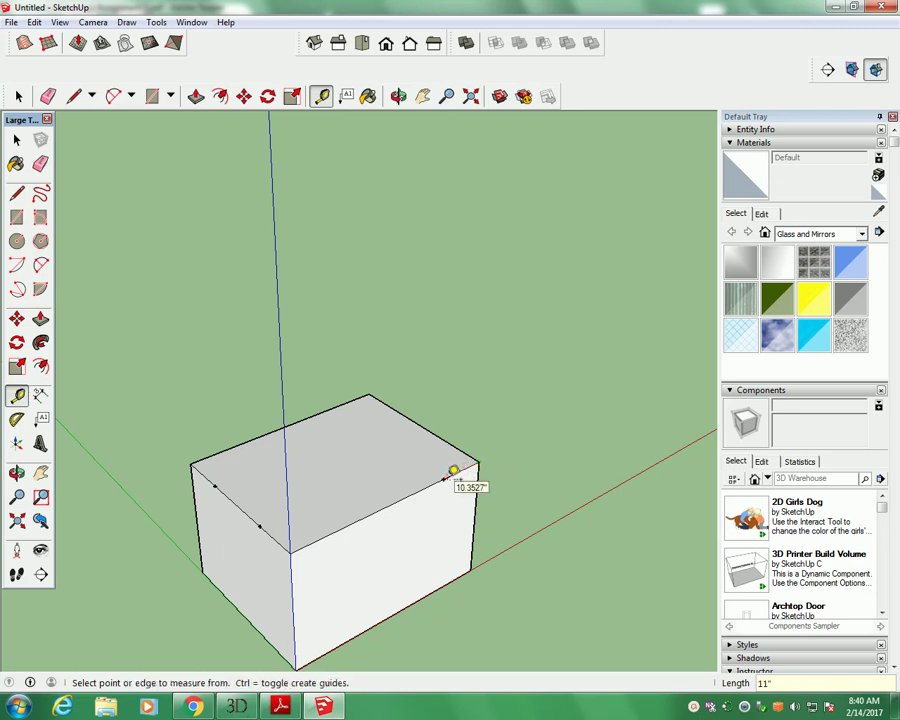
# Draw lines across the top face between the guide points to outline the inner strip.
pyautogui.click(74, 96)
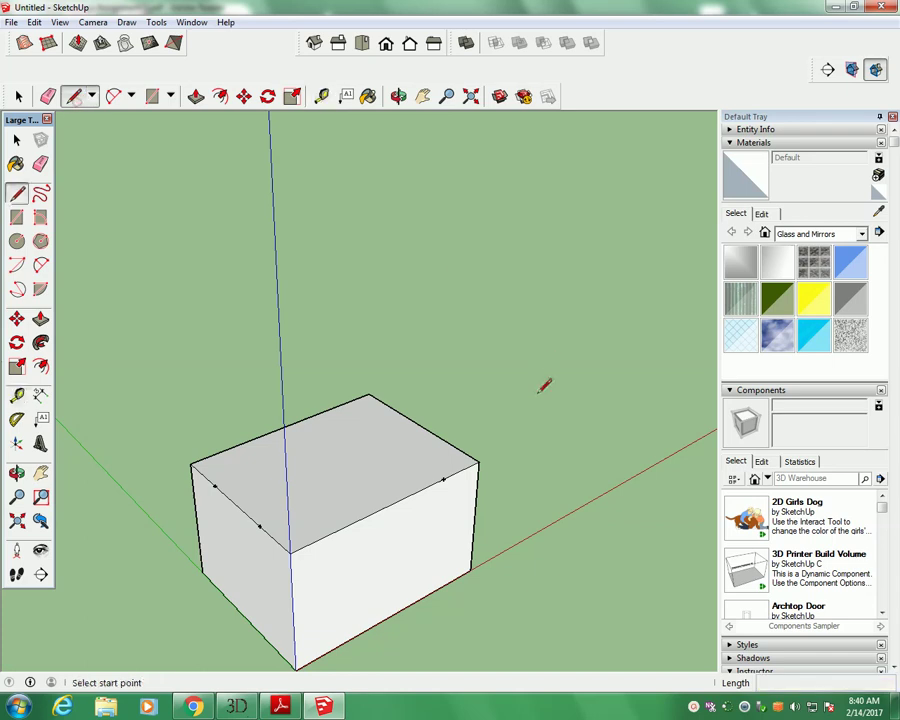
pyautogui.click(444, 478)
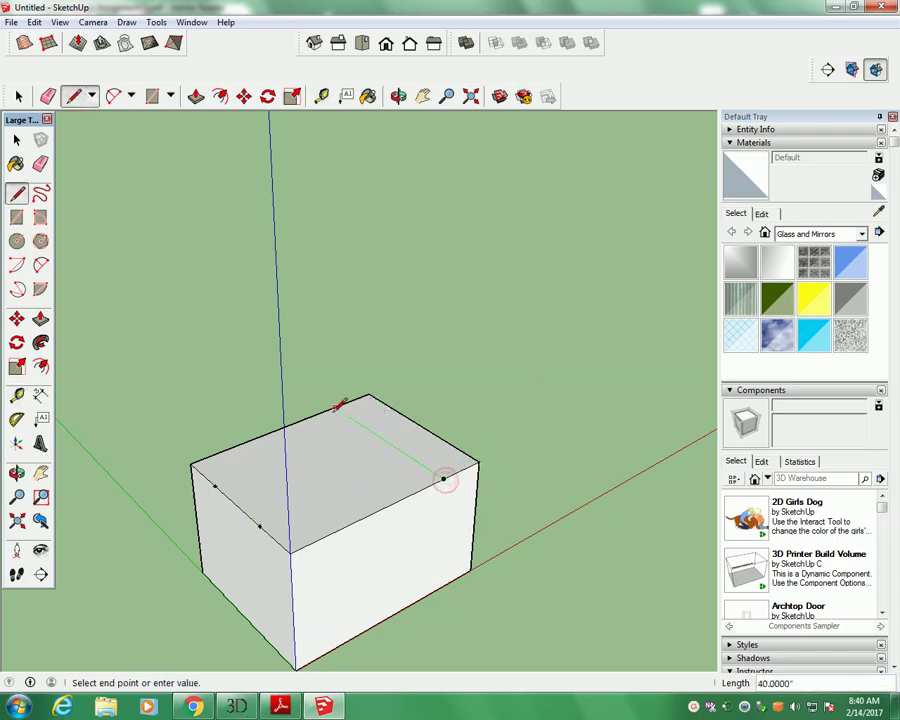
pyautogui.click(334, 407)
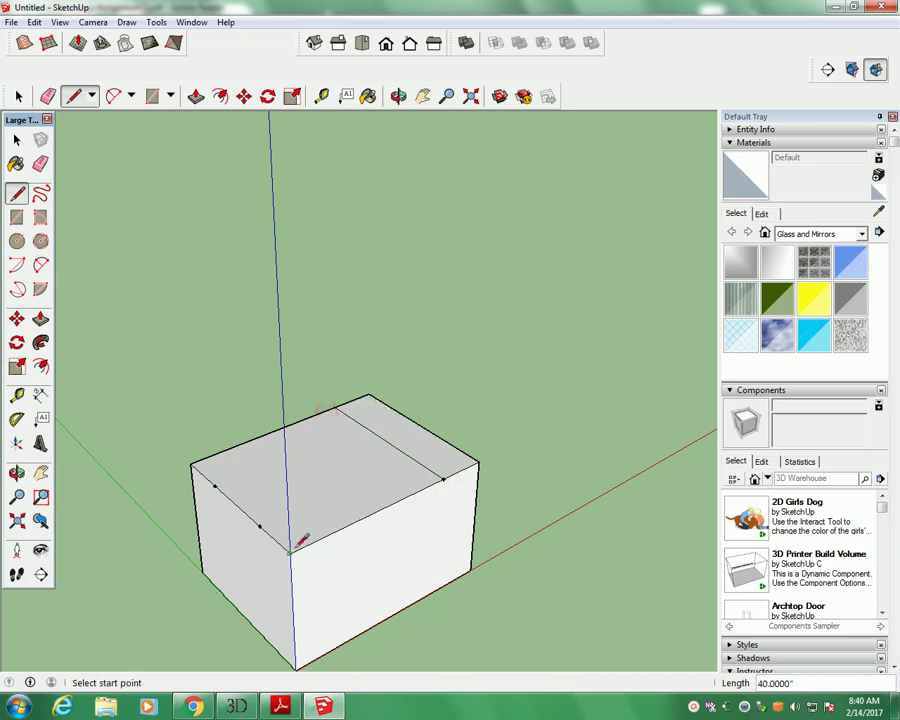
pyautogui.click(259, 525)
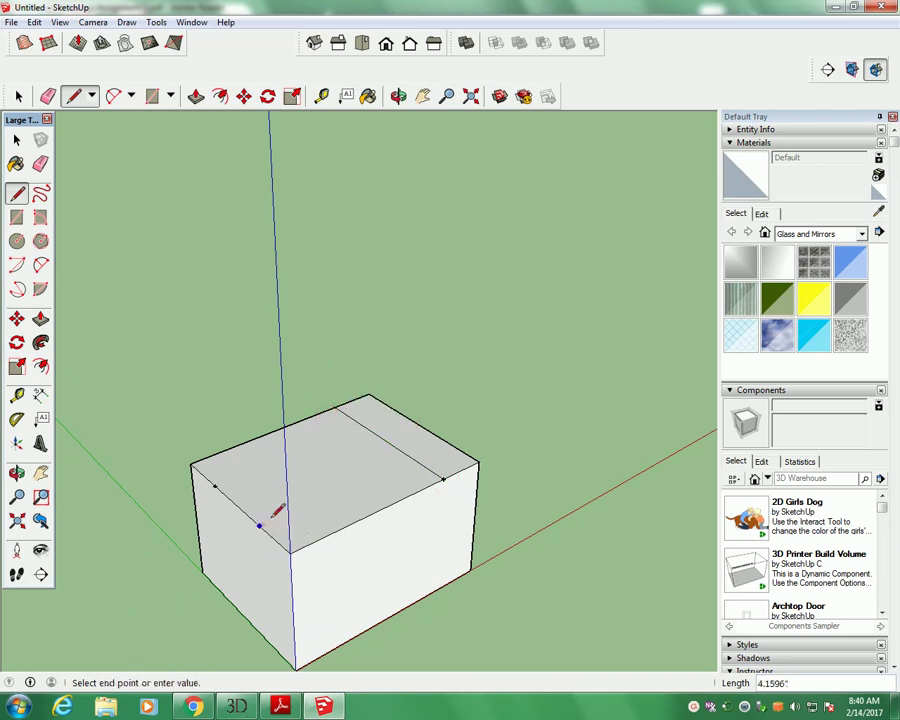
pyautogui.click(409, 460)
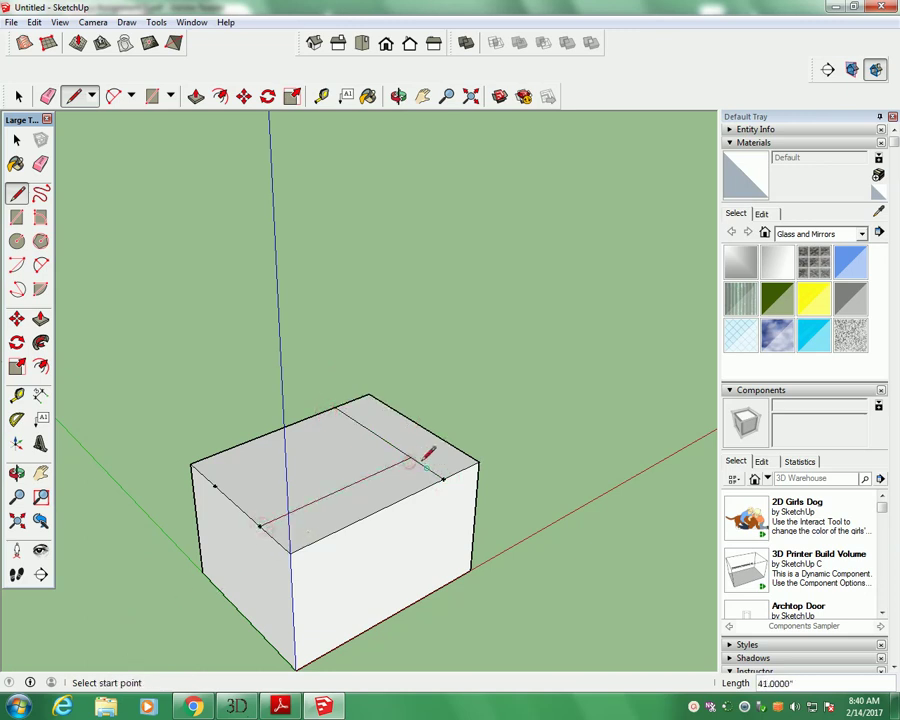
pyautogui.click(215, 485)
pyautogui.click(362, 425)
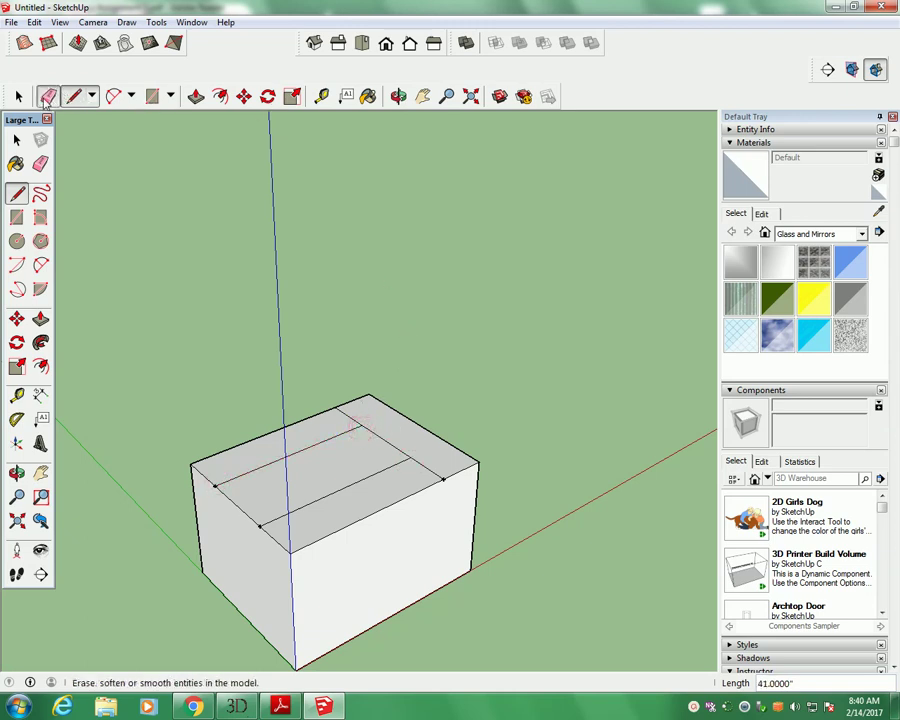
# Erase stray edges and push the inner strip down 32 to cut the slot.
pyautogui.click(47, 95)
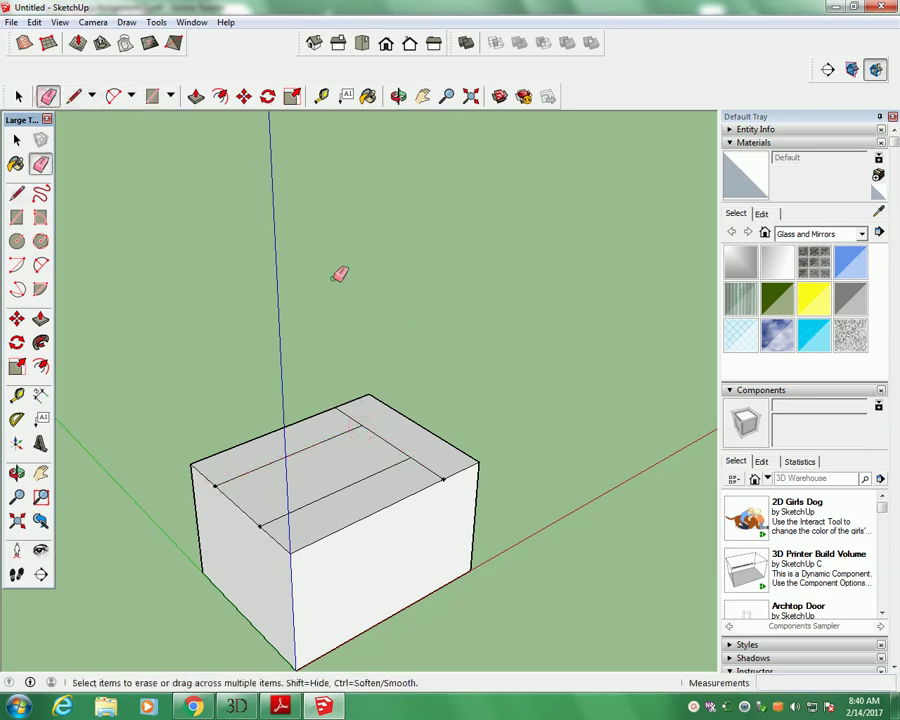
pyautogui.click(347, 415)
pyautogui.click(422, 461)
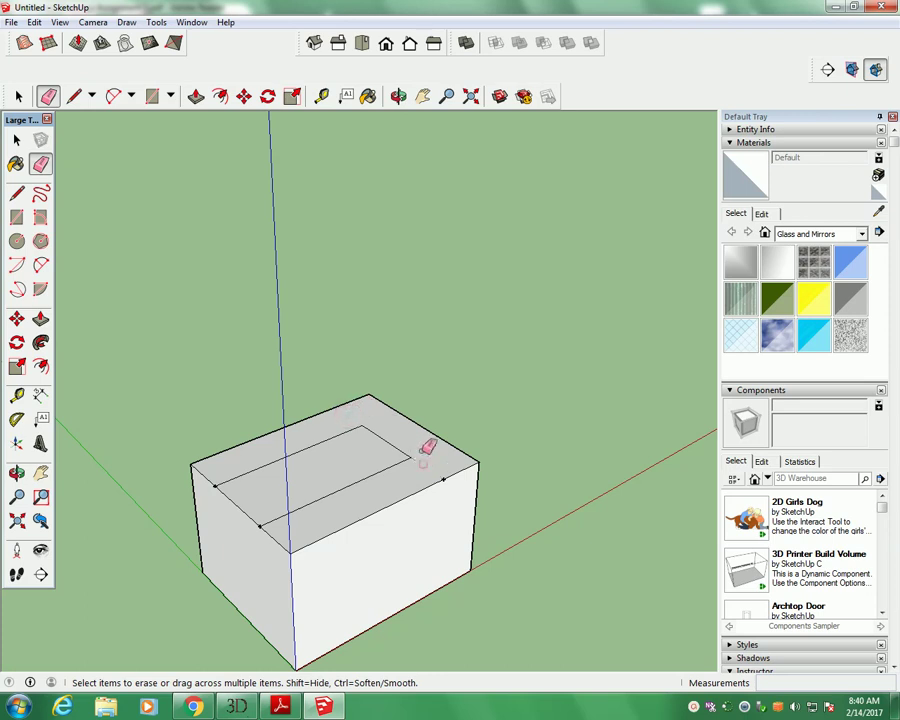
pyautogui.click(197, 96)
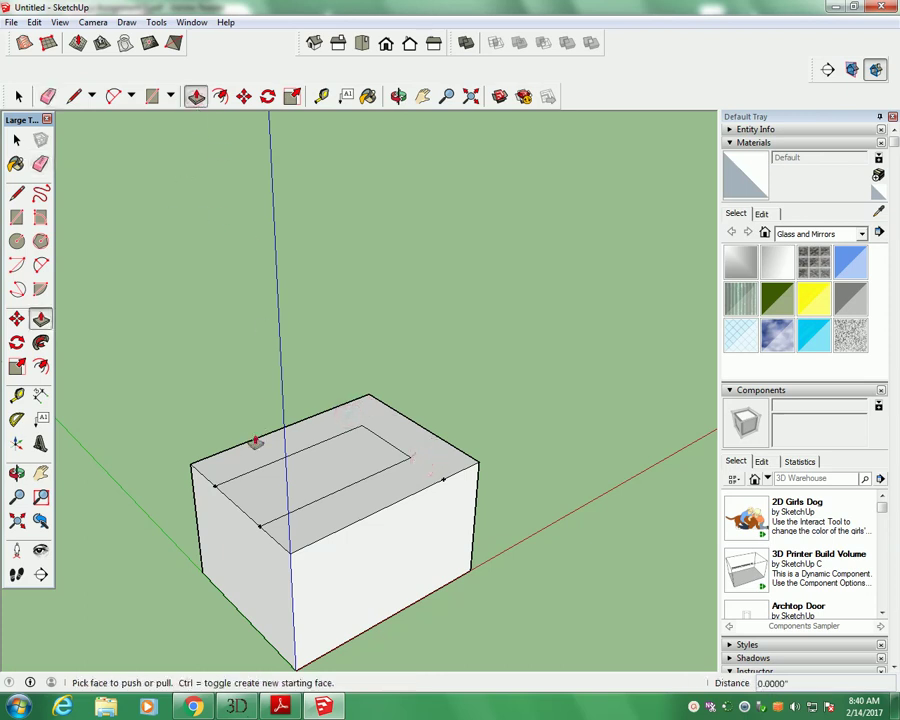
pyautogui.moveTo(245, 502); pyautogui.dragTo(272, 652)
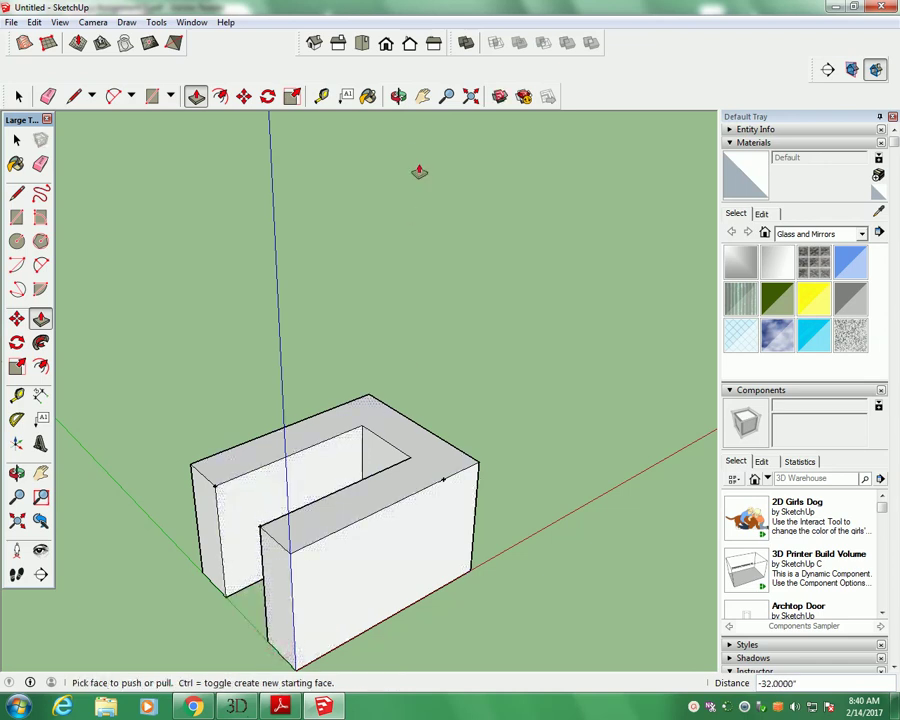
# Pan and orbit to face the block's end, then check the reference drawing.
pyautogui.click(424, 96)
pyautogui.moveTo(424, 466); pyautogui.dragTo(436, 340)
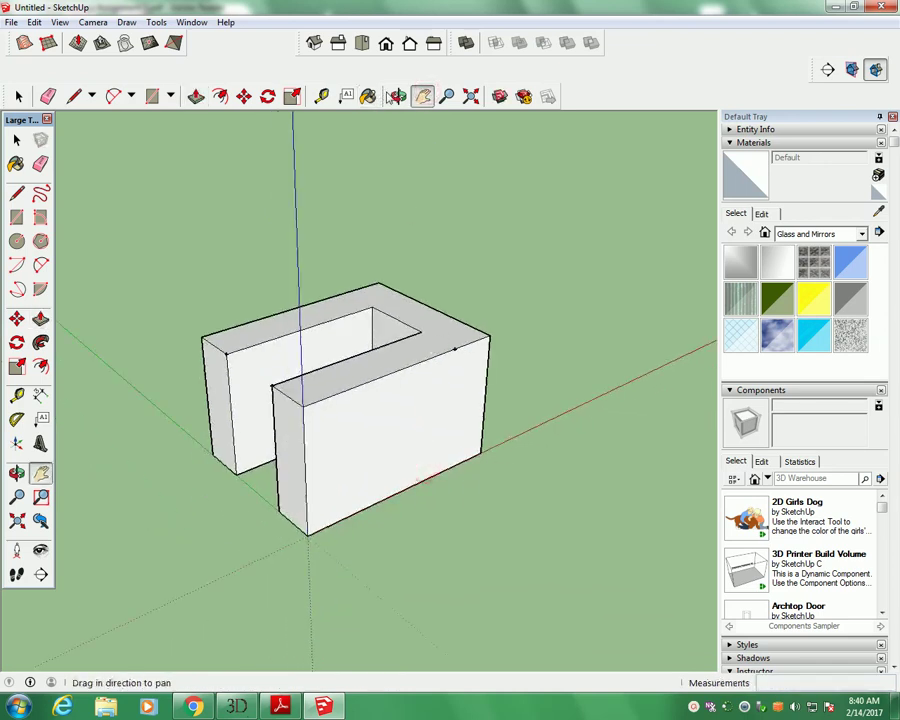
pyautogui.click(398, 96)
pyautogui.moveTo(380, 520); pyautogui.dragTo(310, 388)
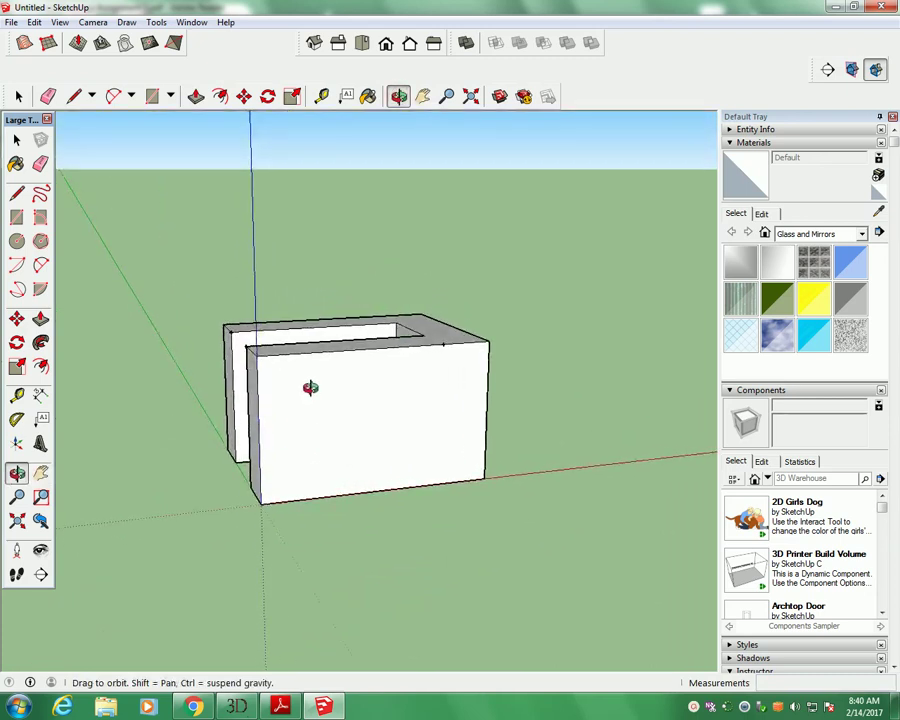
pyautogui.click(285, 708)
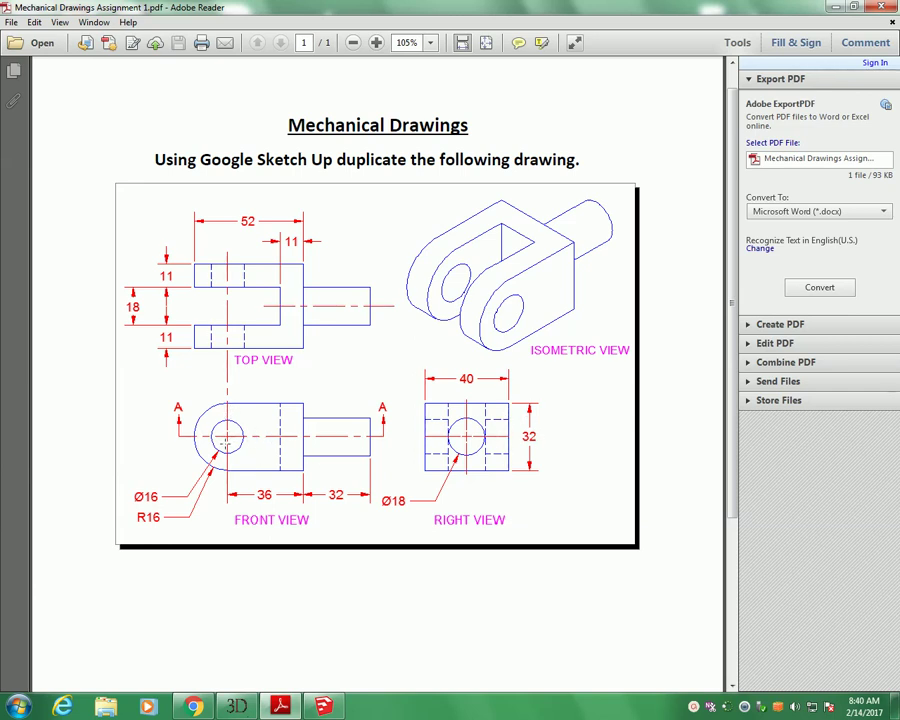
pyautogui.click(323, 706)
# Draw a 16-long line to the centre and a radius-16 circle on the end wall.
pyautogui.click(73, 96)
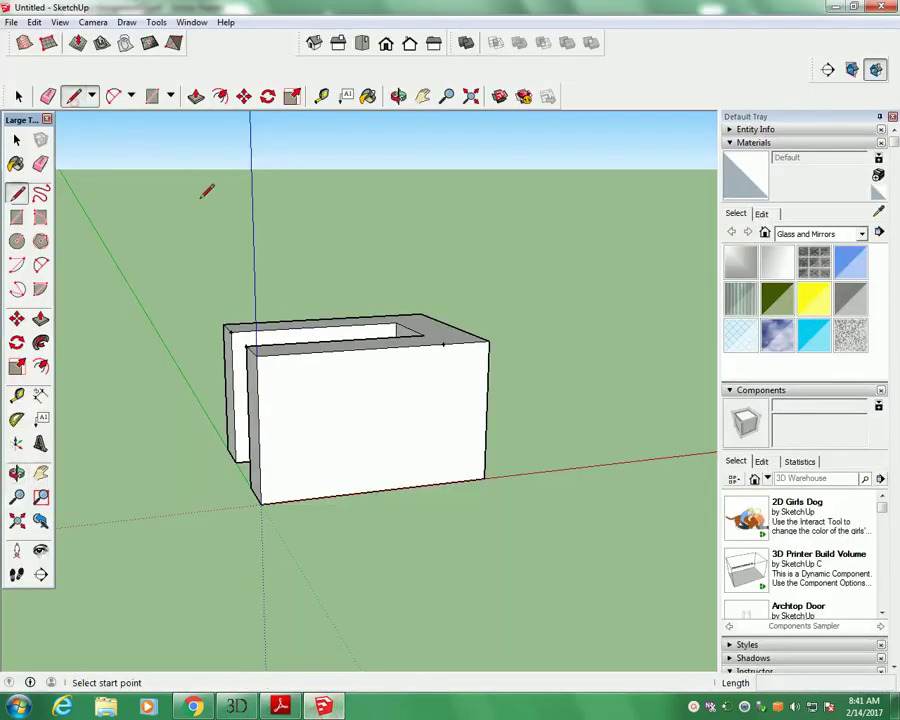
pyautogui.click(264, 429)
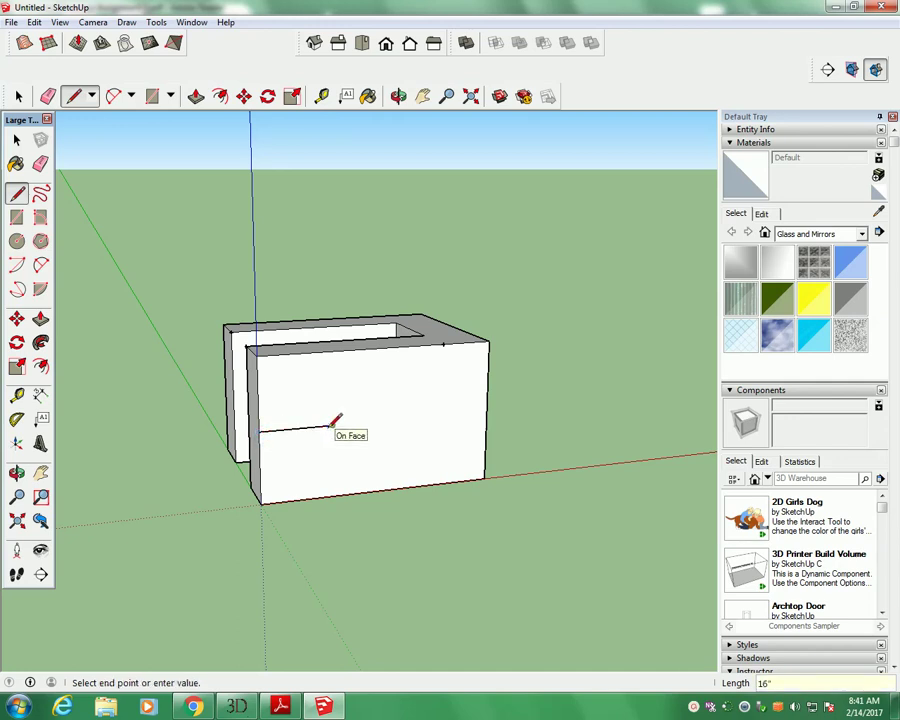
pyautogui.click(333, 425)
pyautogui.click(171, 96)
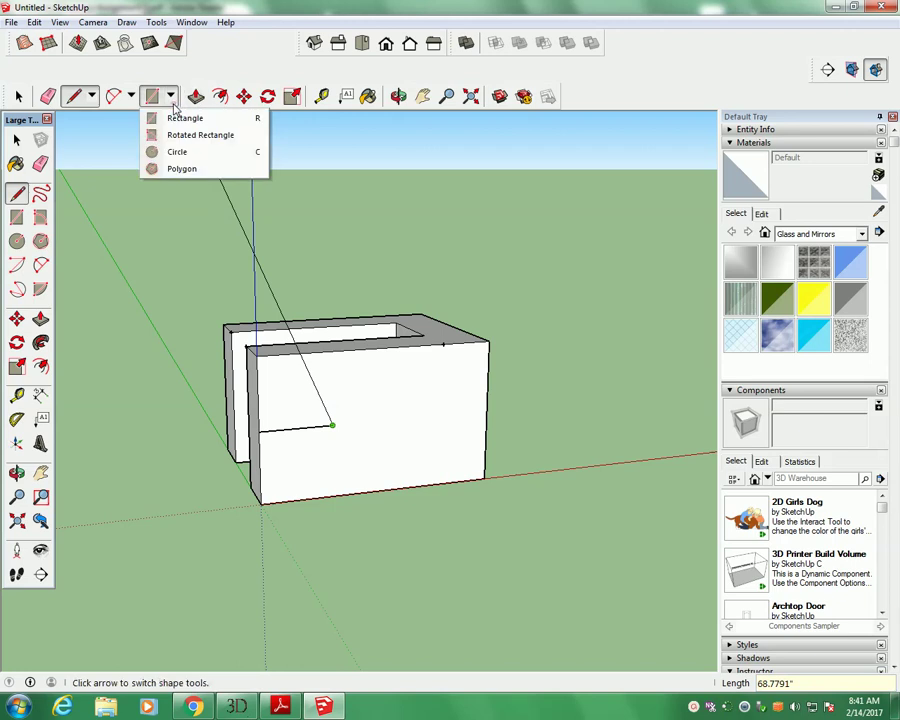
pyautogui.click(178, 151)
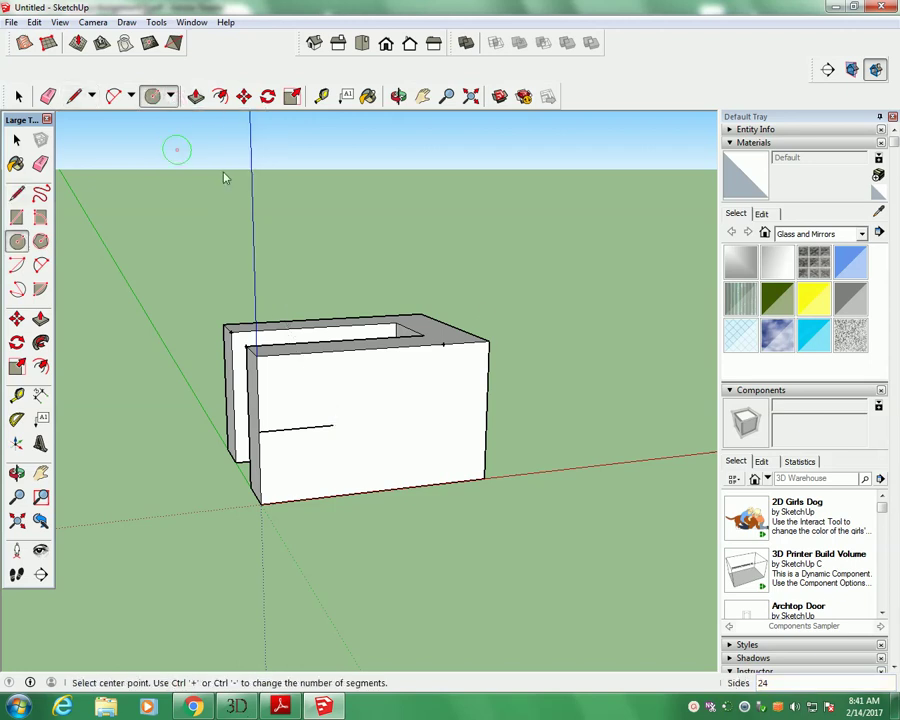
pyautogui.click(333, 425)
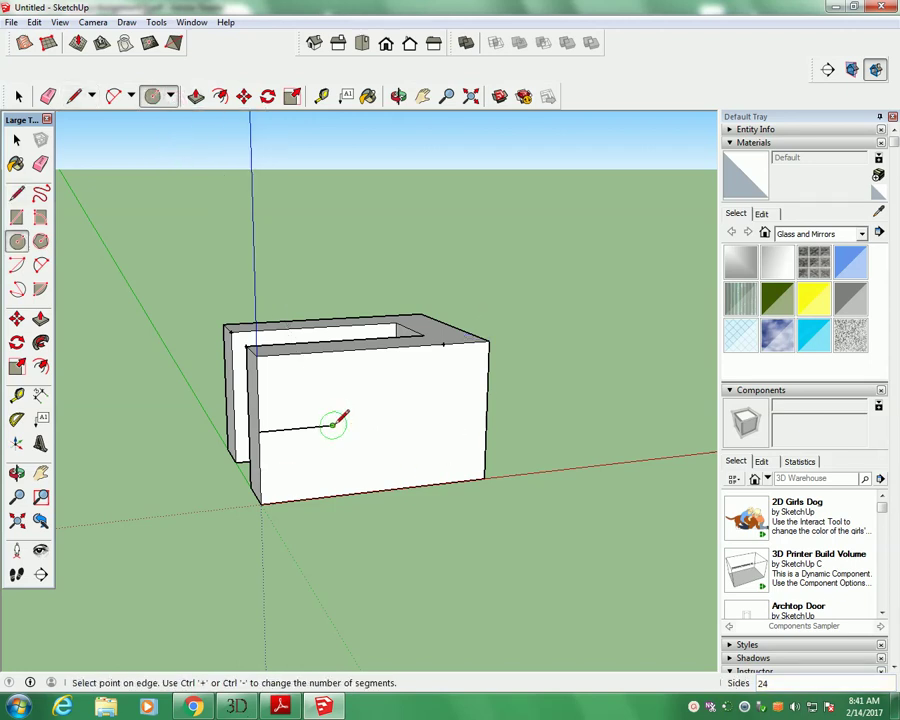
pyautogui.click(262, 430)
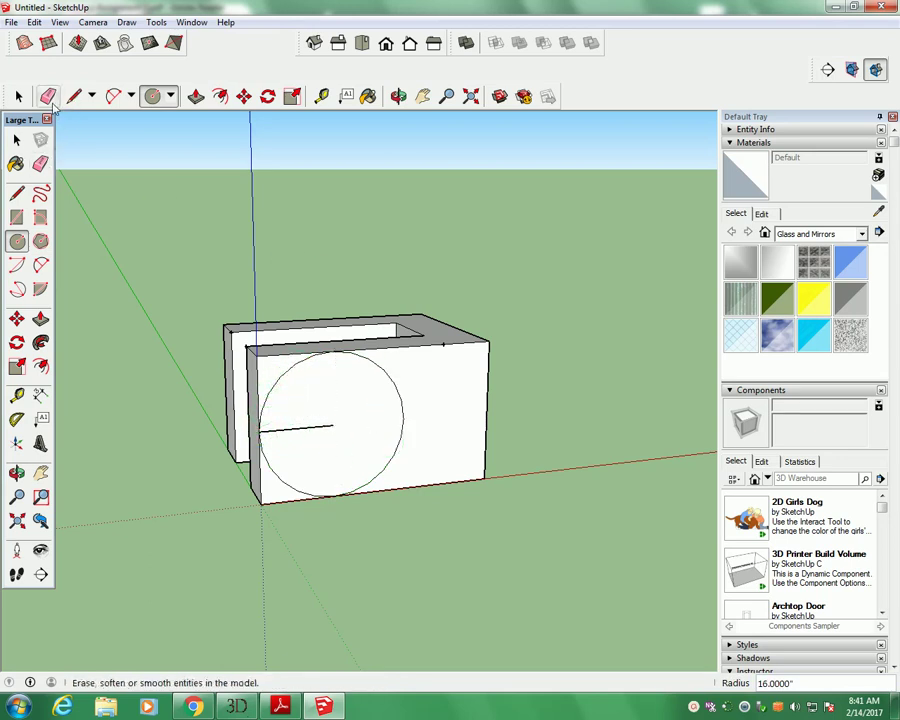
# Push the square corners outside the circle back 11, including the bottom-left sliver.
pyautogui.click(40, 163)
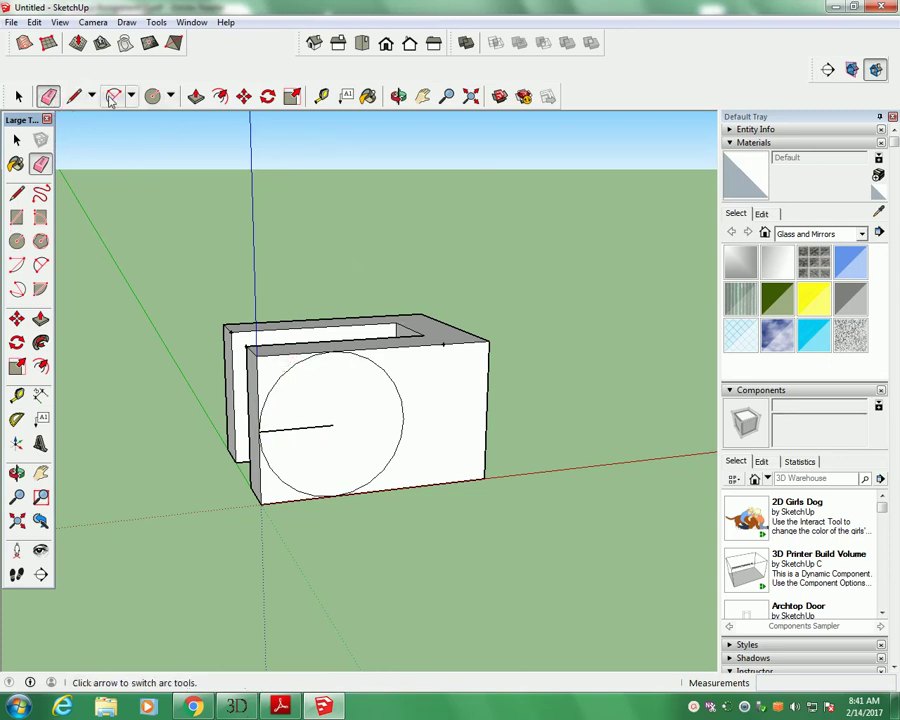
pyautogui.click(197, 96)
pyautogui.moveTo(271, 366); pyautogui.dragTo(252, 362)
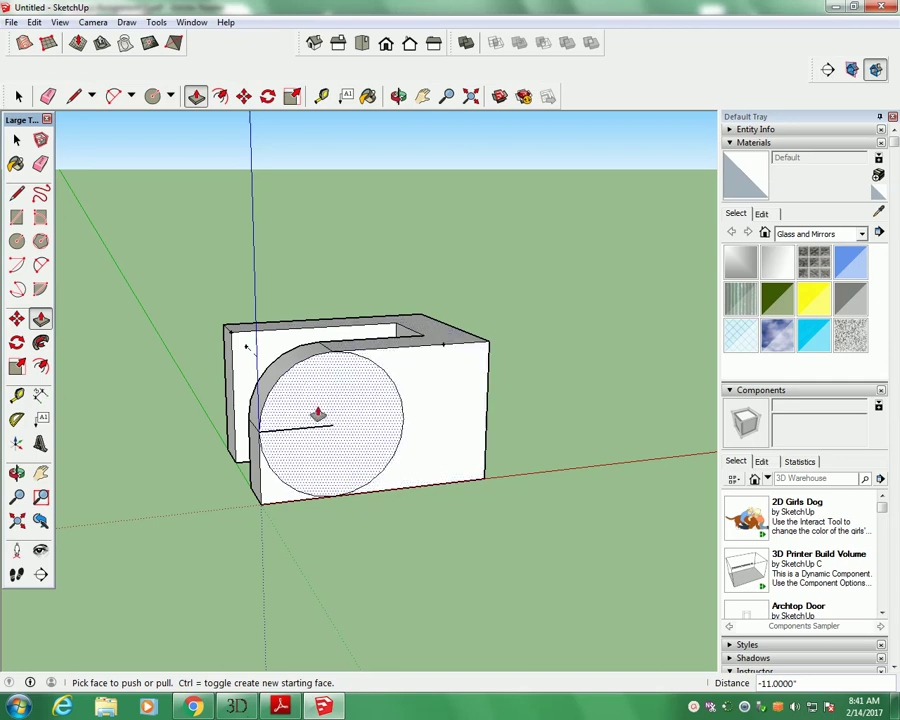
pyautogui.click(277, 503)
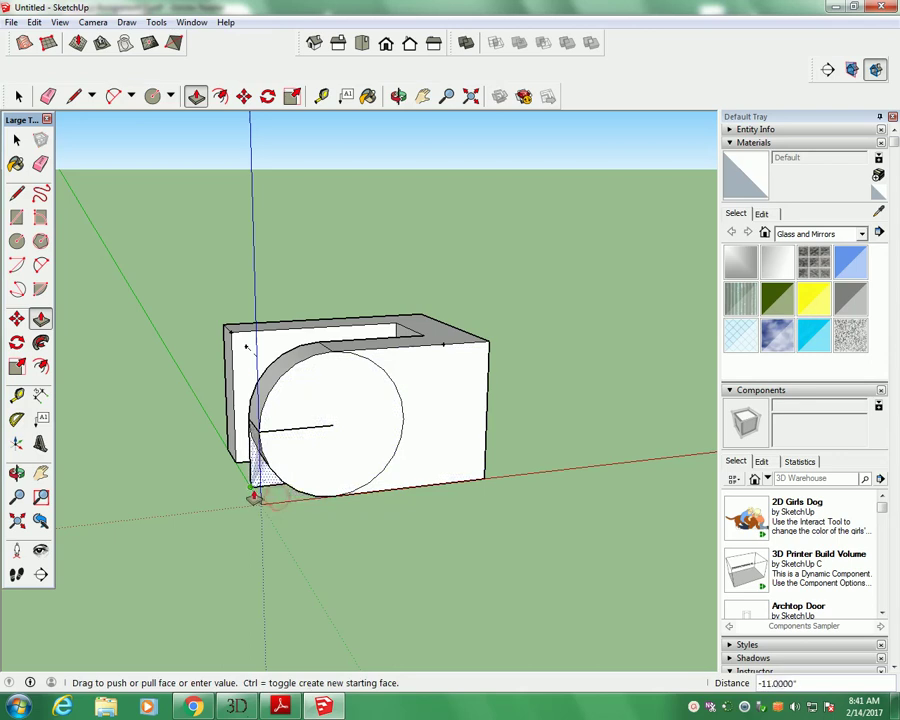
pyautogui.click(252, 492)
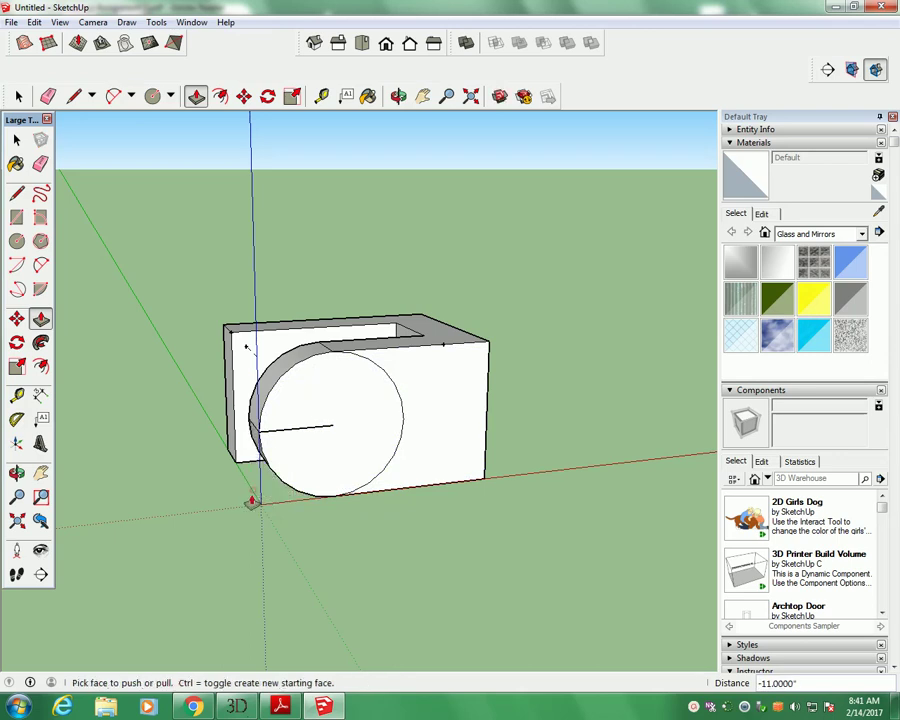
# Recheck the drawing and start a concentric hole circle at the arc centre.
pyautogui.click(152, 96)
pyautogui.hotkey('alt', 'Tab')
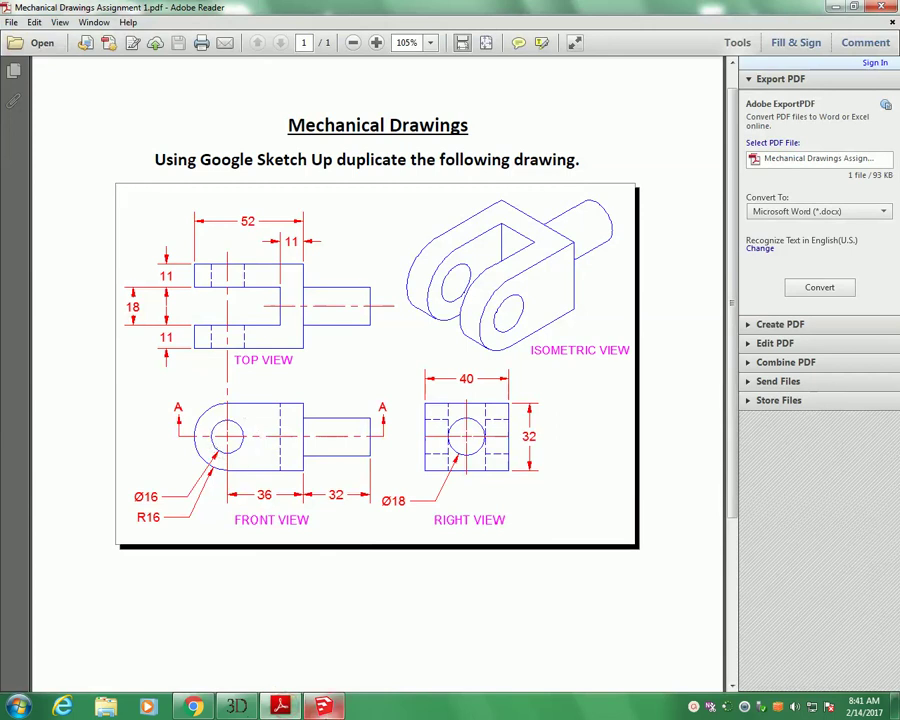
pyautogui.hotkey('alt', 'Tab')
pyautogui.click(332, 425)
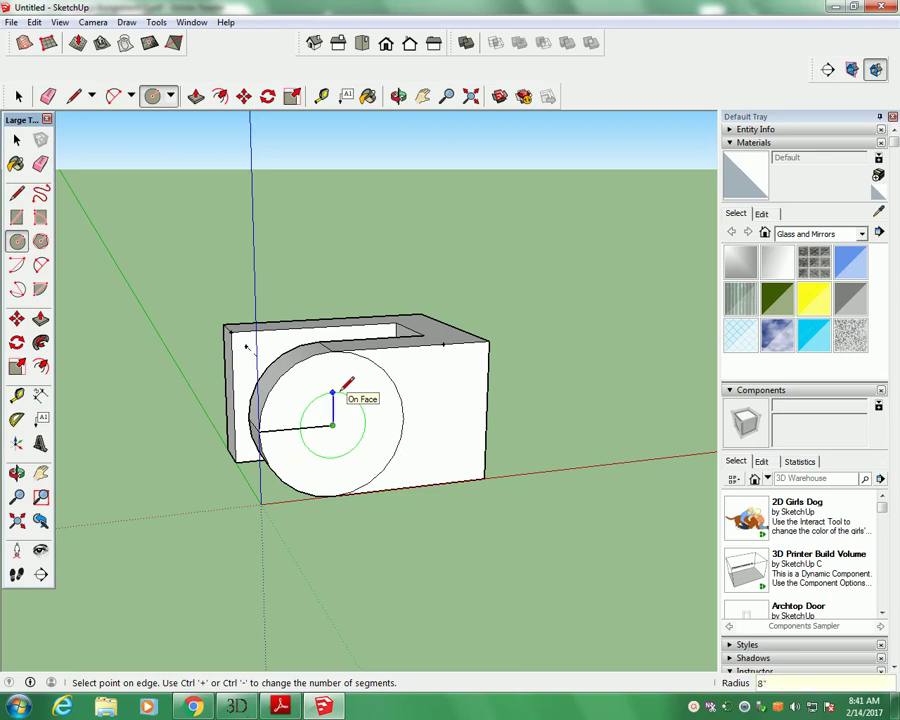
# Draw the radius-8 pin hole circle and erase the guide line and outer circle edge.
pyautogui.click(342, 390)
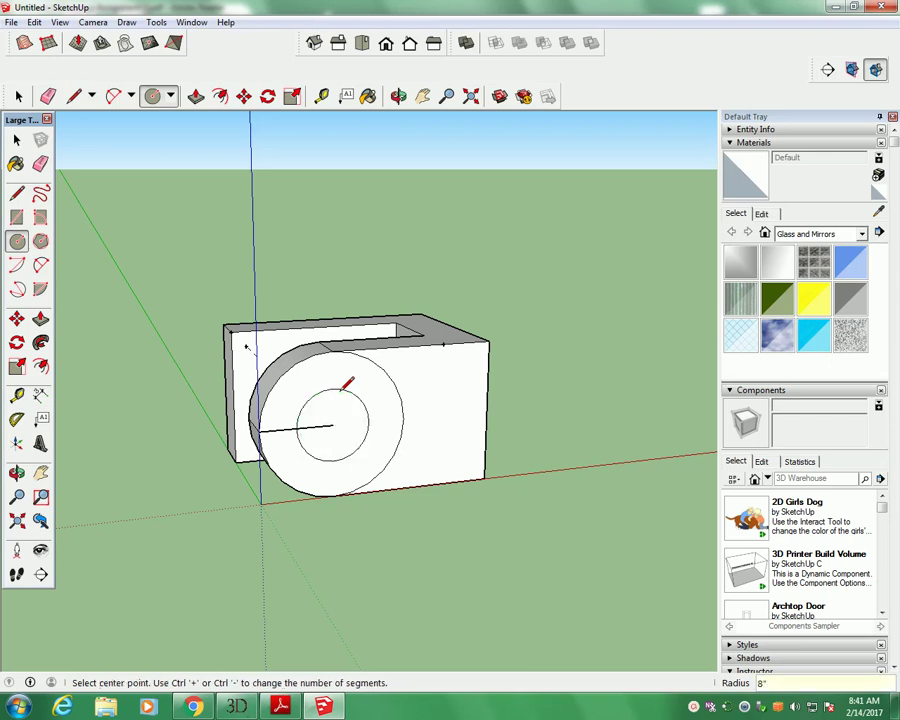
pyautogui.click(46, 95)
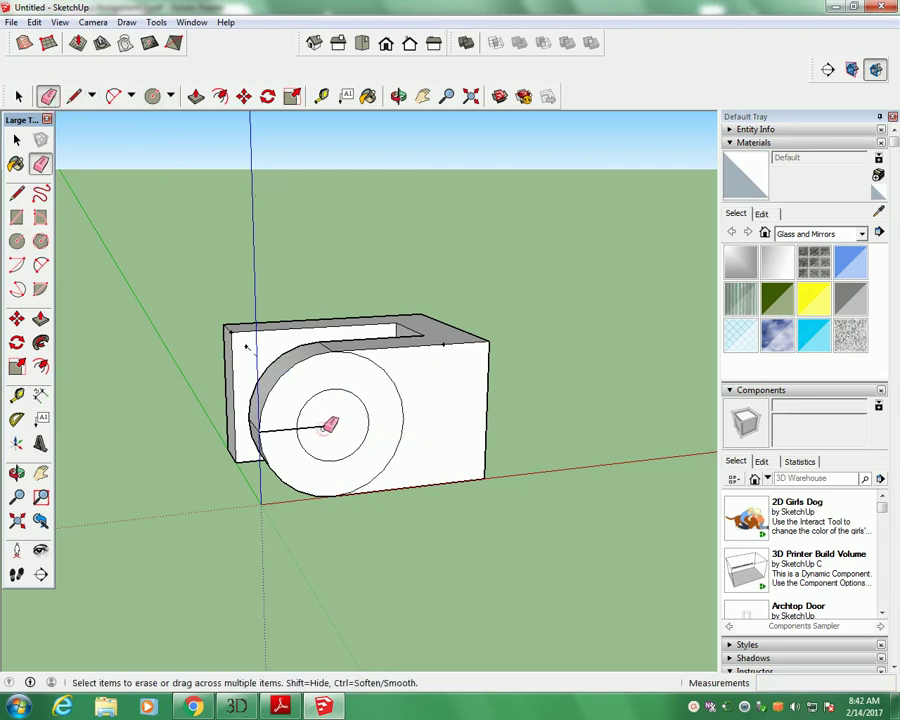
pyautogui.moveTo(328, 428); pyautogui.dragTo(296, 424)
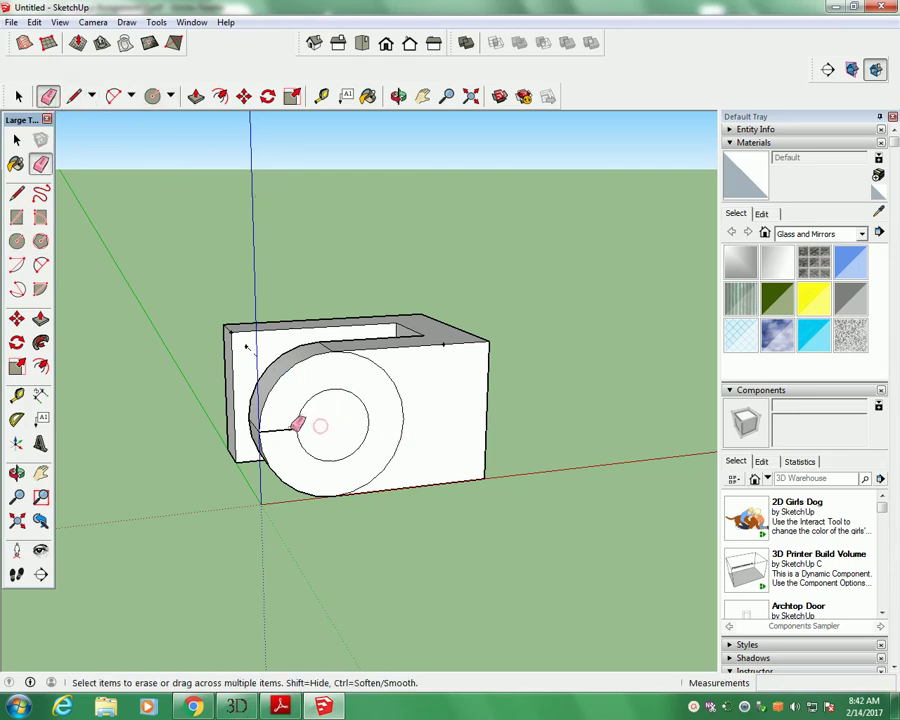
pyautogui.click(411, 404)
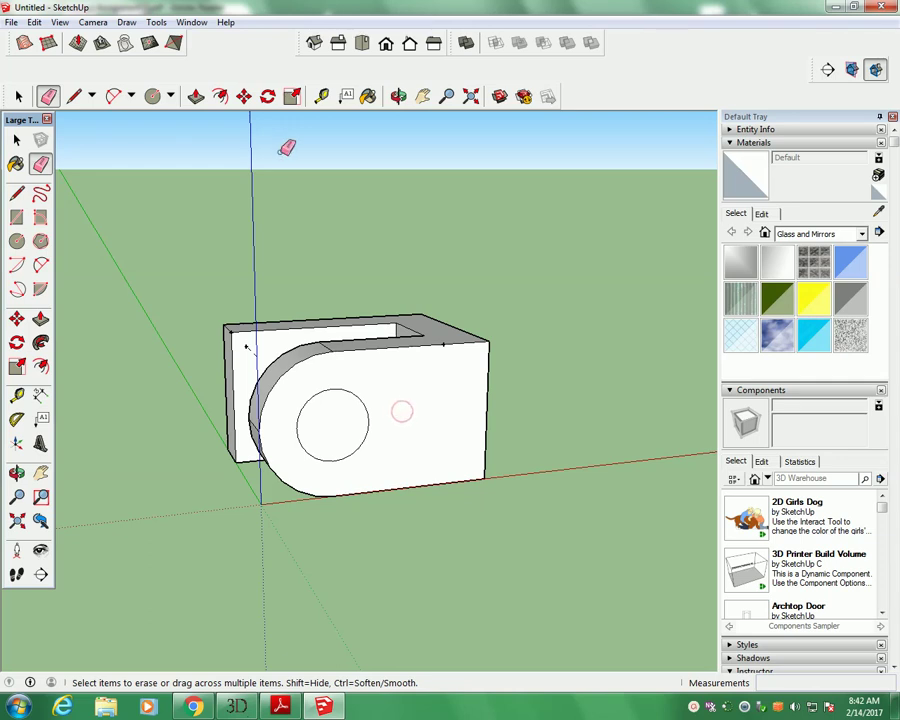
# Push the 8-inch circle face inward into the lug, then orbit to the opposite side.
pyautogui.click(398, 96)
pyautogui.moveTo(395, 180)
pyautogui.mouseDown()
pyautogui.moveTo(402, 388)
pyautogui.moveTo(372, 388)
pyautogui.mouseUp()
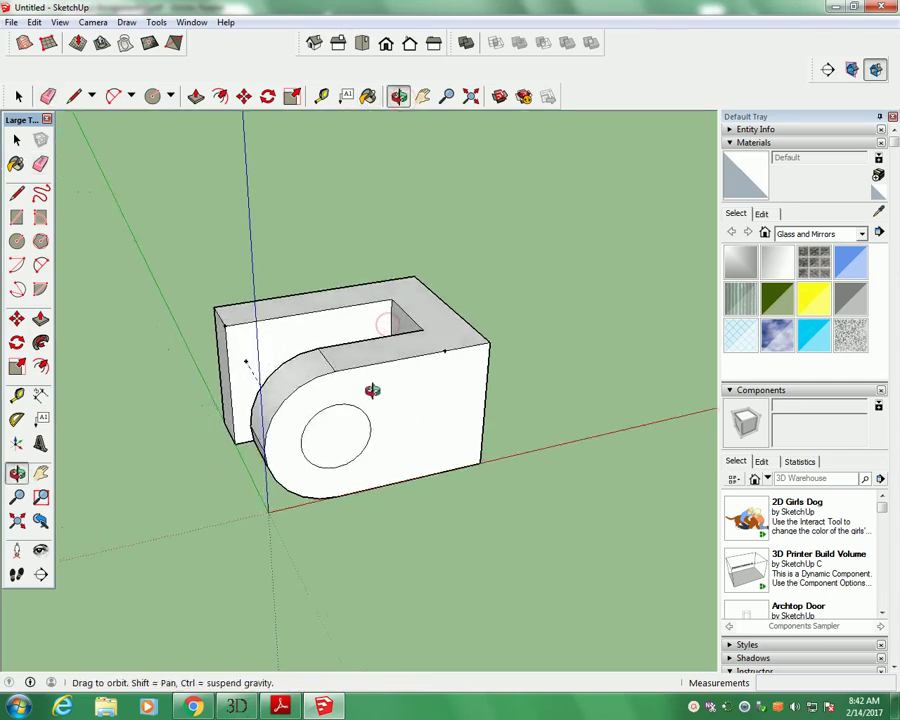
pyautogui.click(195, 96)
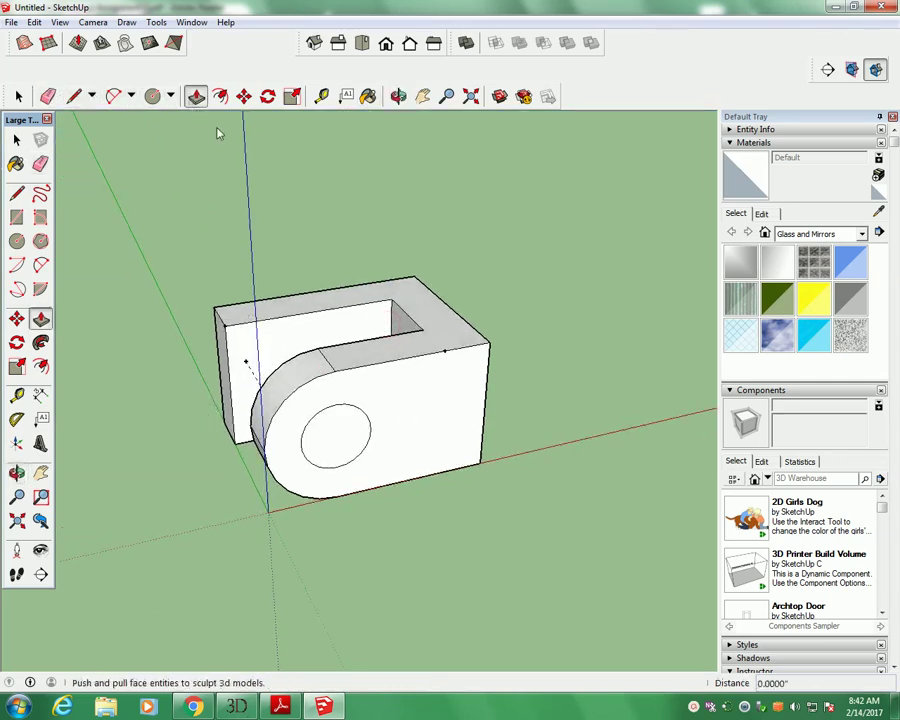
pyautogui.moveTo(348, 438); pyautogui.dragTo(320, 362)
pyautogui.click(398, 96)
pyautogui.moveTo(350, 420); pyautogui.dragTo(440, 486)
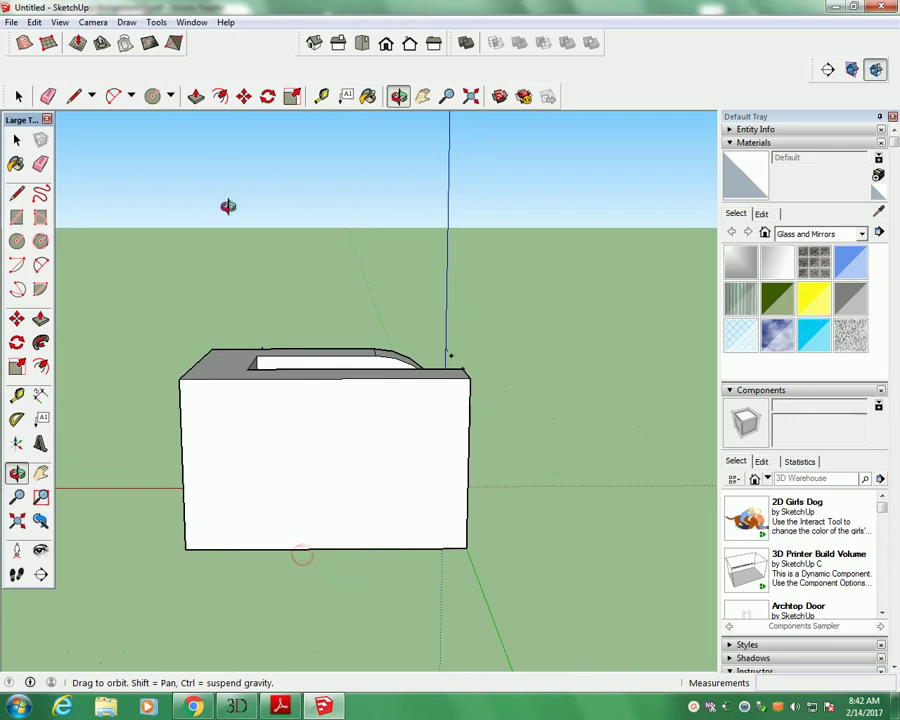
# Draw a 16-inch line with concentric circles of radius 16 and 8 on the second lug.
pyautogui.click(74, 97)
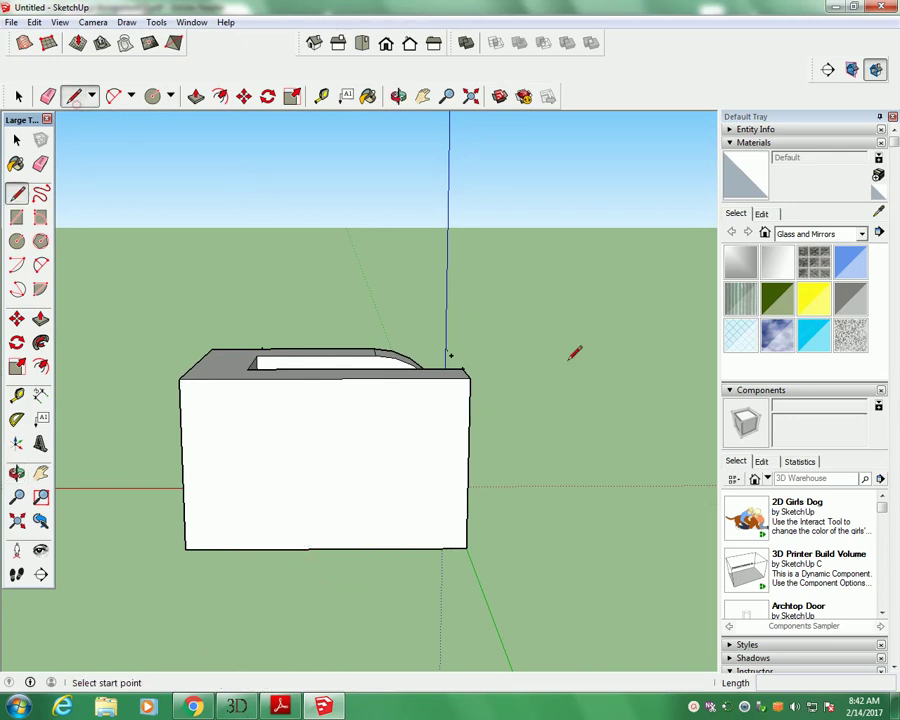
pyautogui.click(467, 464)
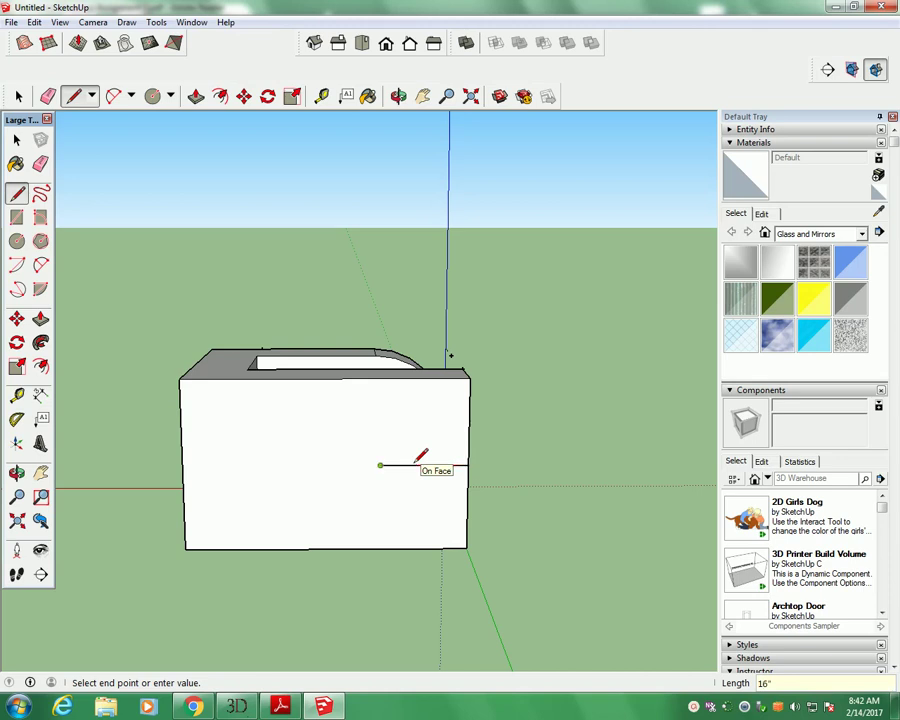
pyautogui.click(152, 96)
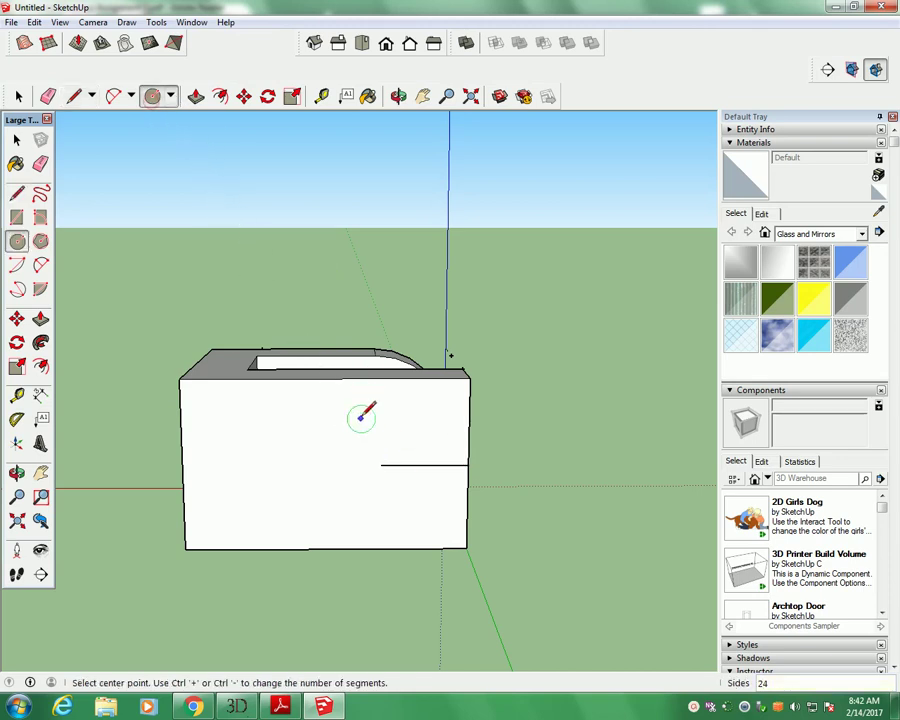
pyautogui.click(380, 464)
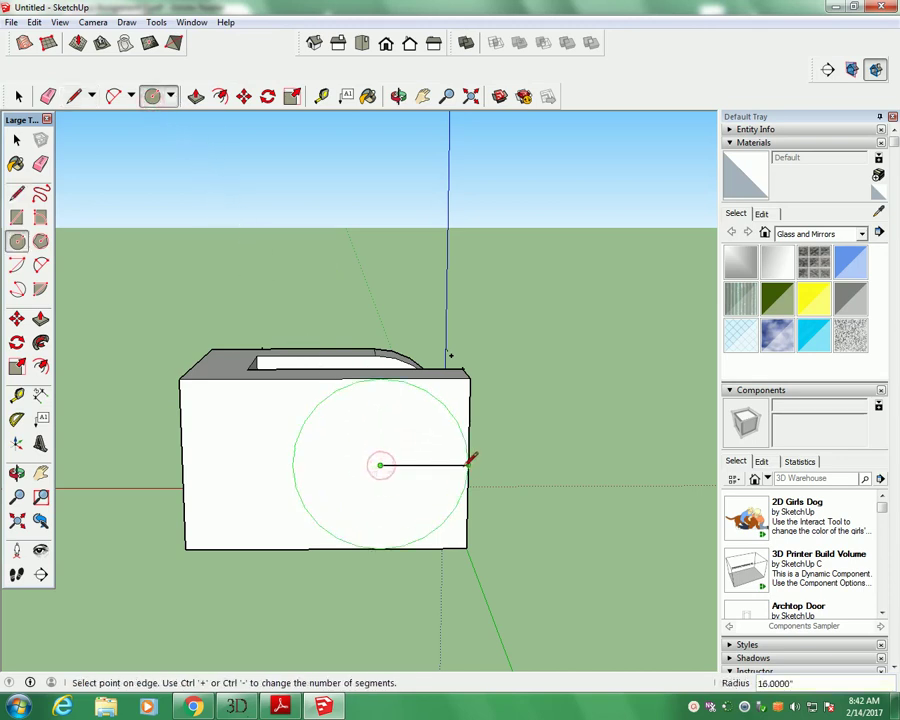
pyautogui.click(468, 464)
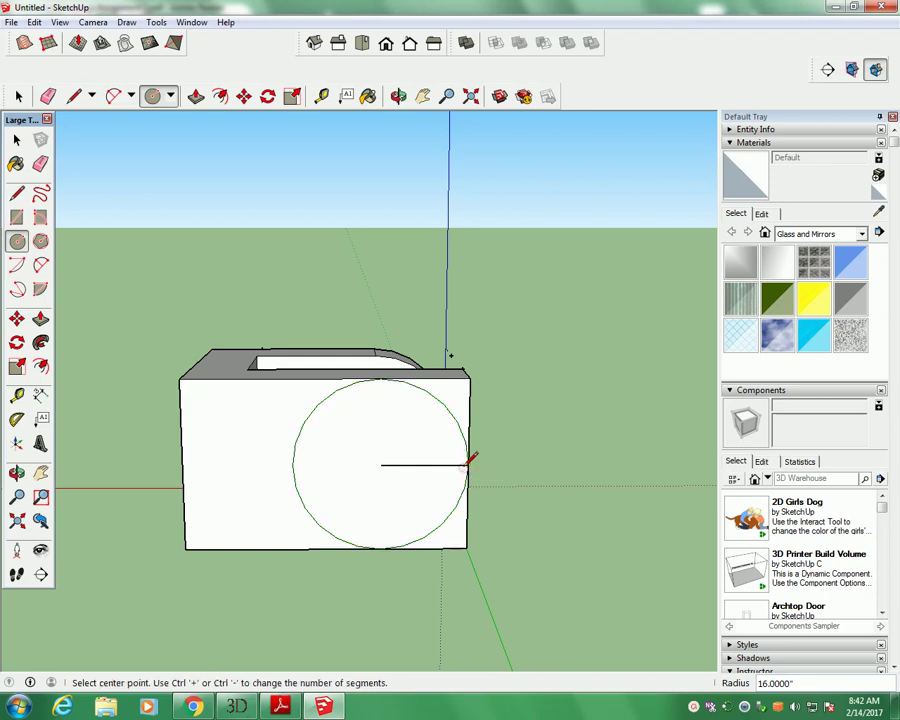
pyautogui.click(381, 463)
pyautogui.write('8')
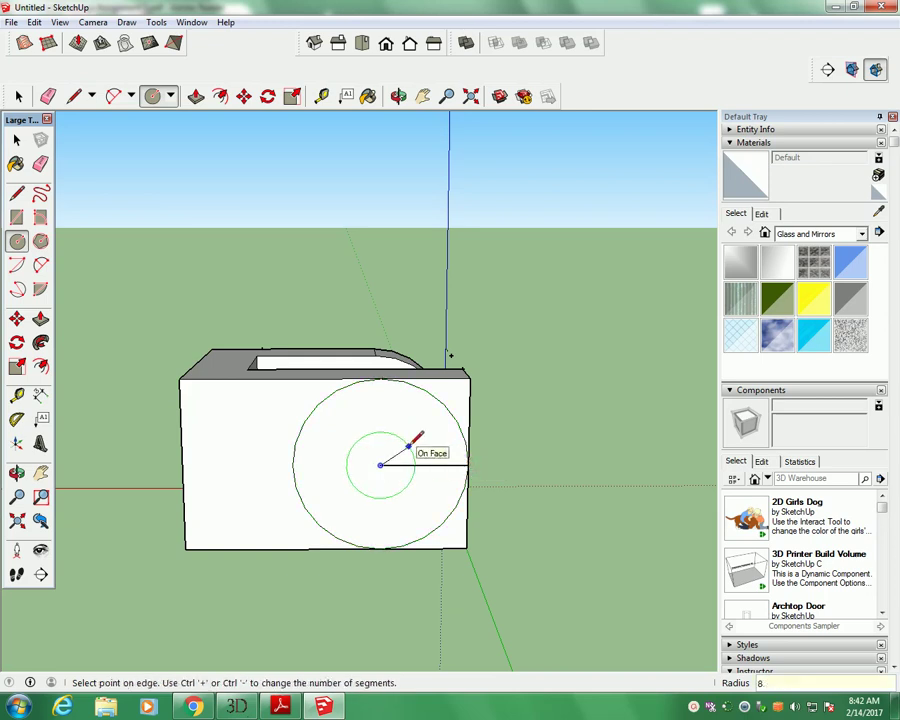
pyautogui.press('Return')
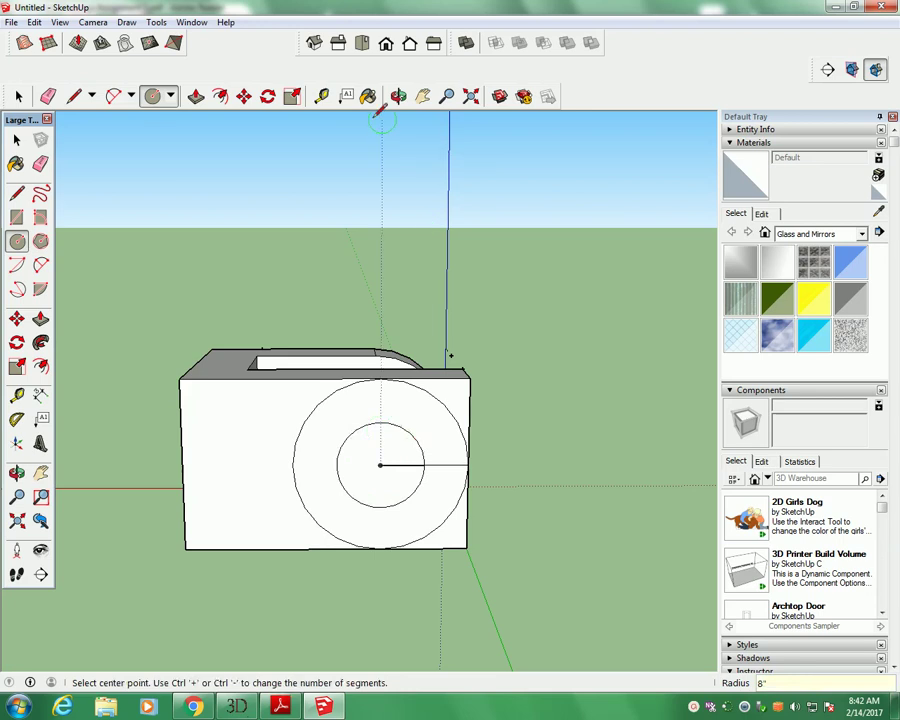
# Push the corners outside the 16-inch circle in 11 to round the lug end.
pyautogui.click(398, 96)
pyautogui.moveTo(434, 248); pyautogui.dragTo(404, 548)
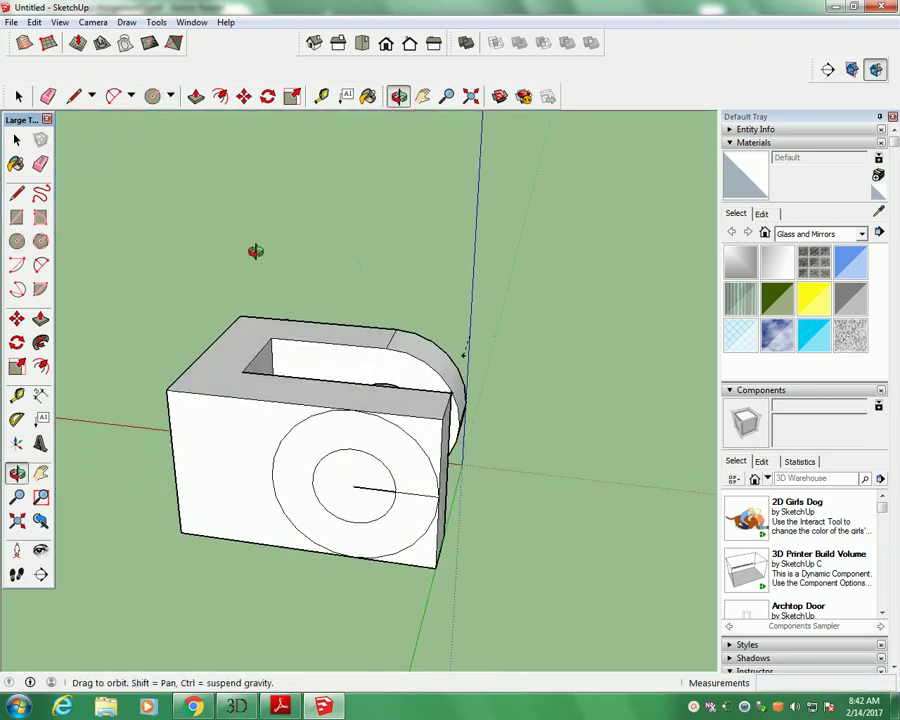
pyautogui.click(196, 96)
pyautogui.click(424, 436)
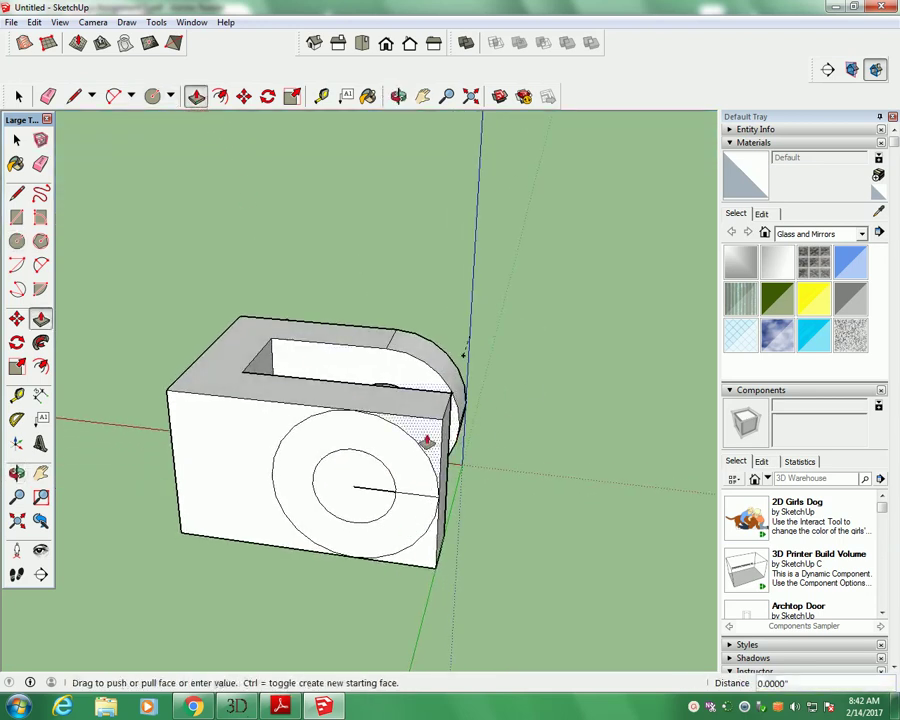
pyautogui.click(452, 410)
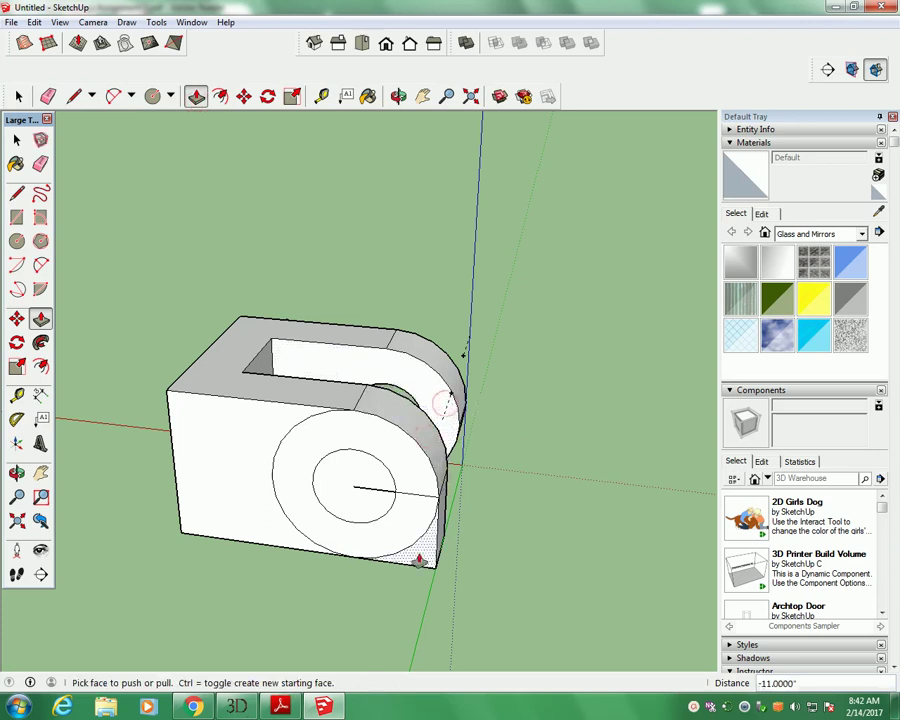
pyautogui.click(440, 540)
pyautogui.click(447, 535)
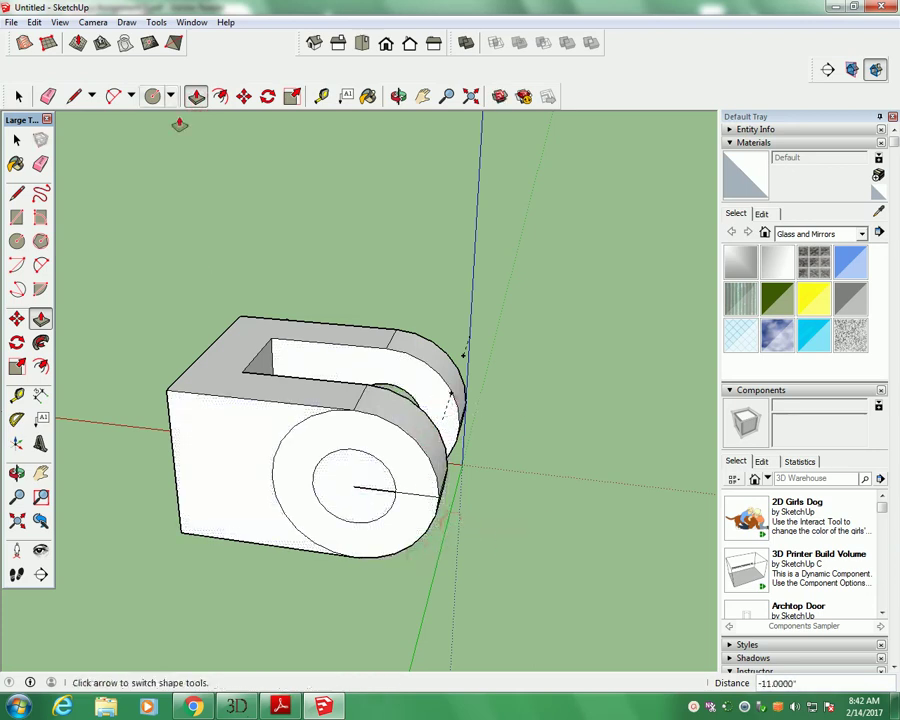
# Erase the outer circle and radial line, then push the 8-inch circle 11 through.
pyautogui.click(48, 96)
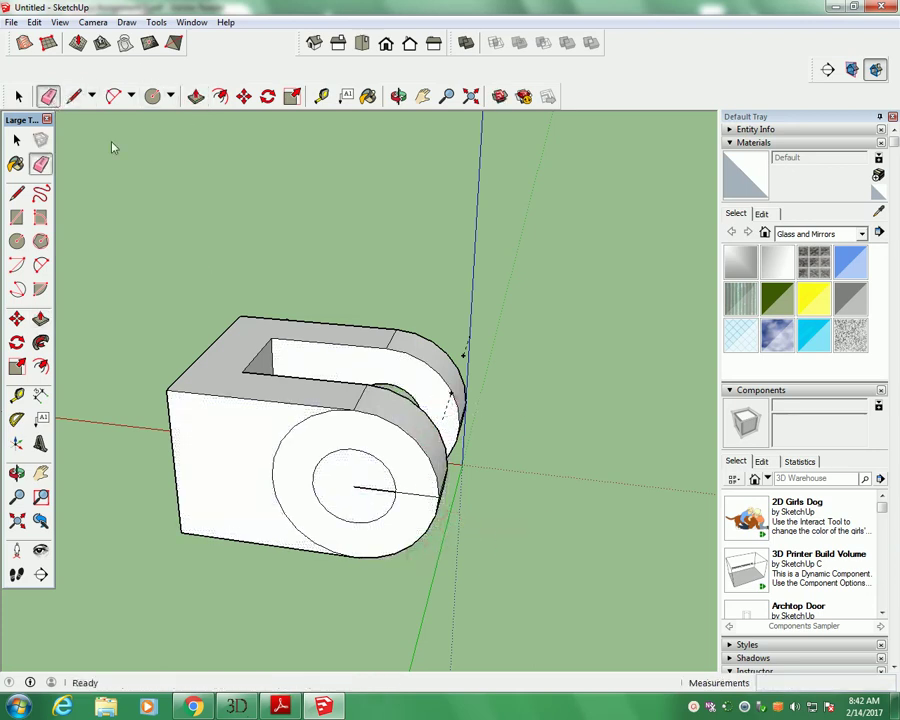
pyautogui.click(368, 486)
pyautogui.click(272, 476)
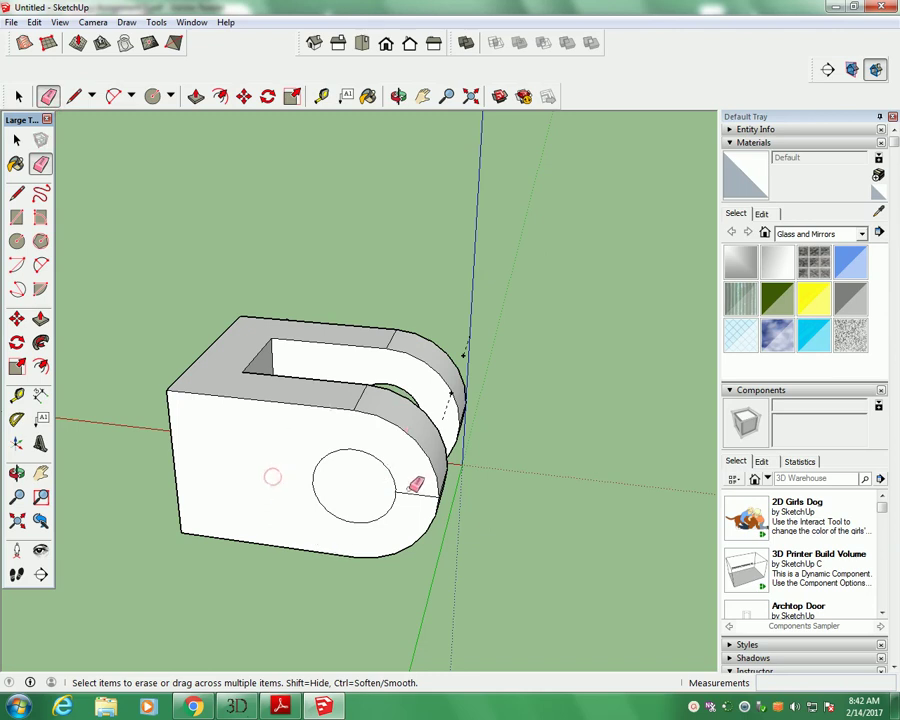
pyautogui.click(196, 96)
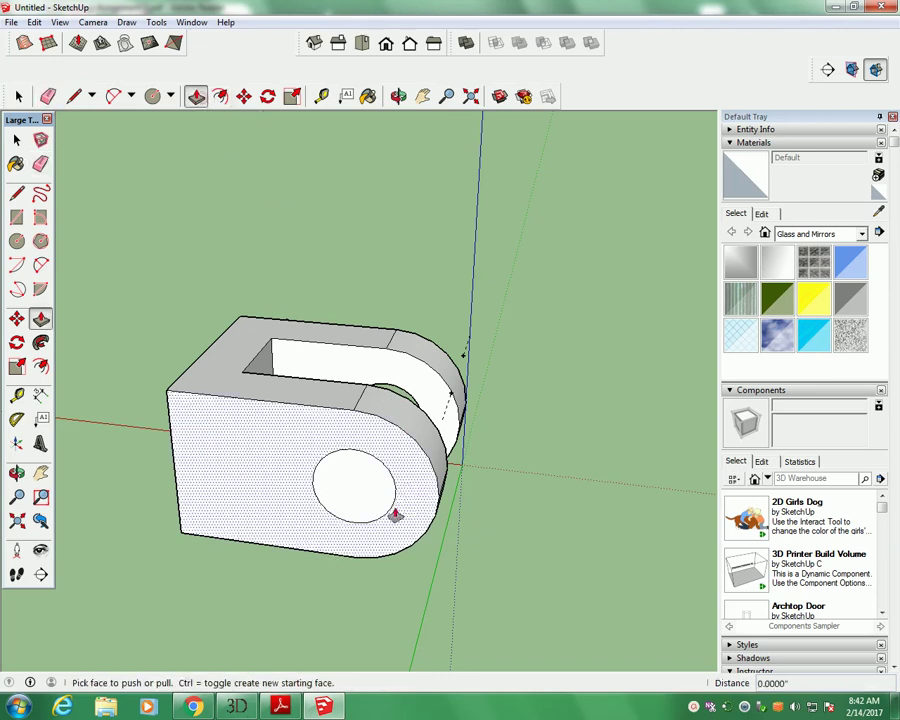
pyautogui.click(358, 505)
pyautogui.click(369, 393)
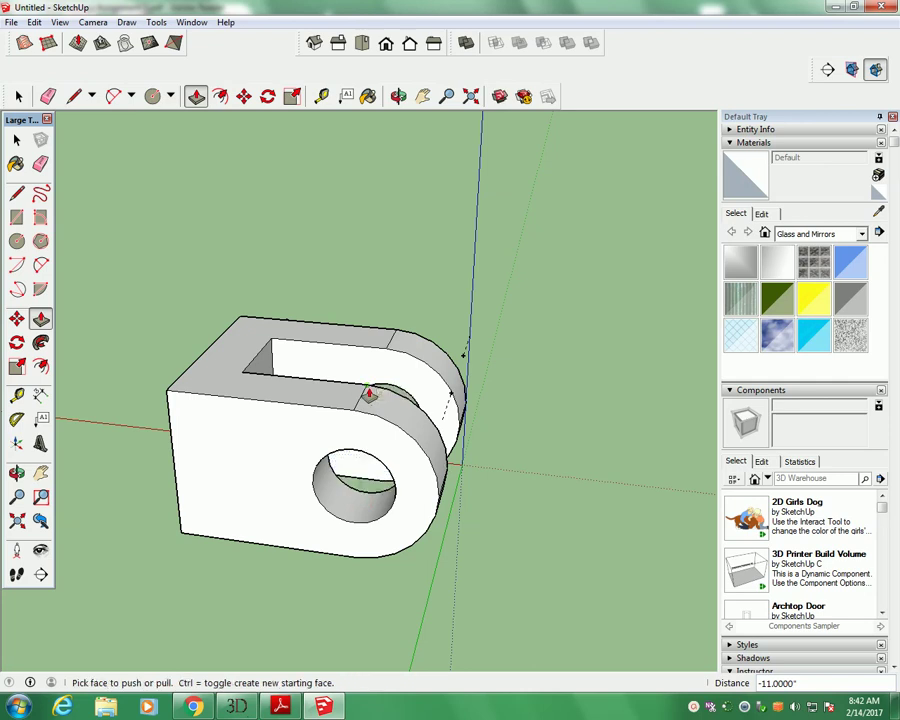
pyautogui.click(398, 96)
pyautogui.moveTo(241, 479); pyautogui.dragTo(327, 669)
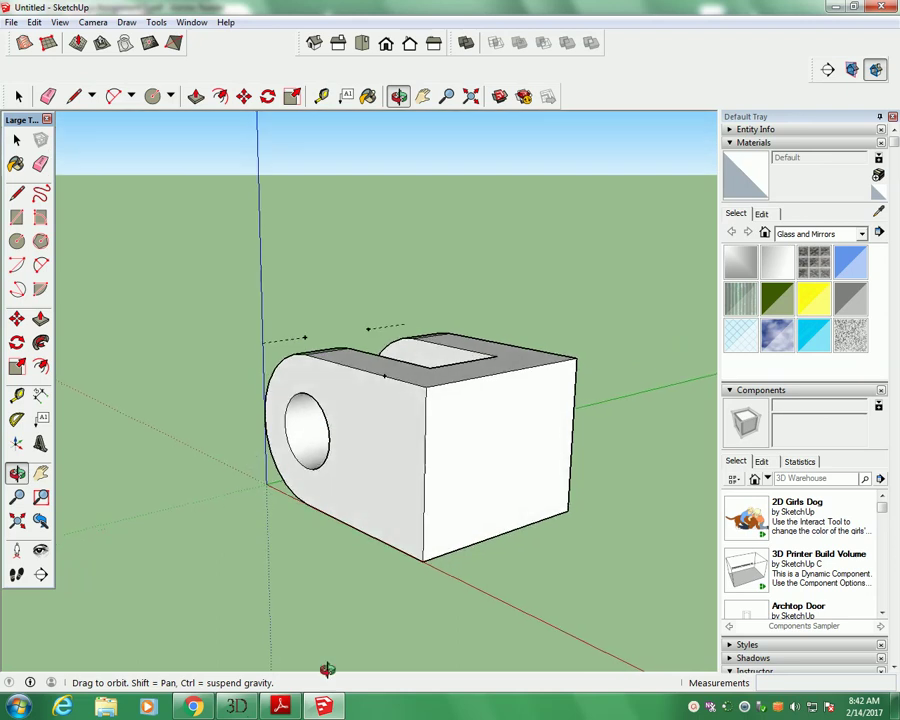
# Bring up Adobe Reader to view the clevis drawing's Ø18 hole and 32-long shaft.
pyautogui.click(290, 707)
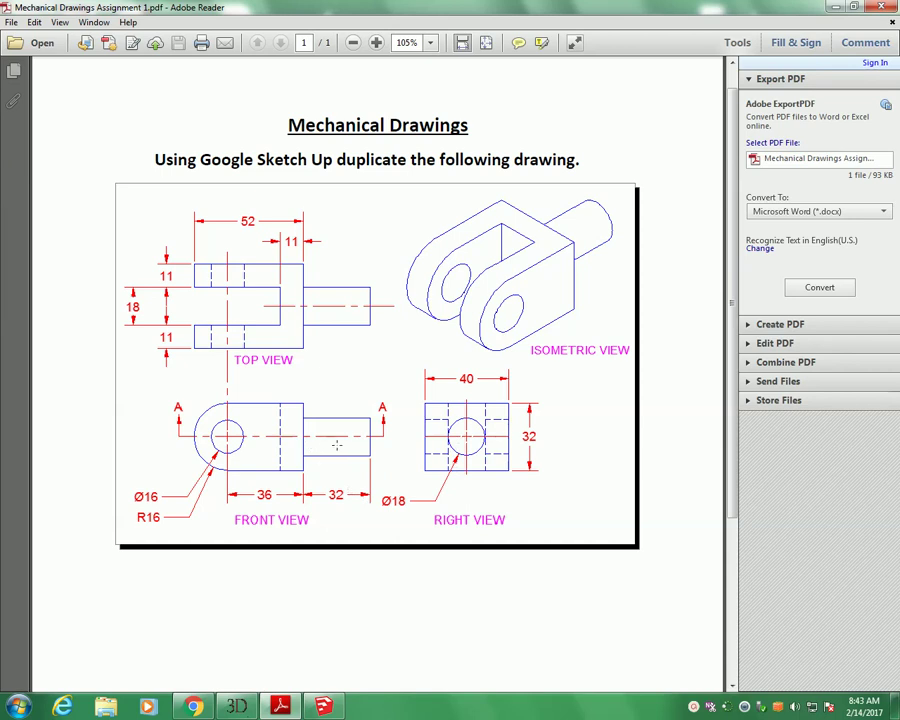
# Return to the SketchUp clevis block with its rounded, bored prongs.
pyautogui.click(323, 706)
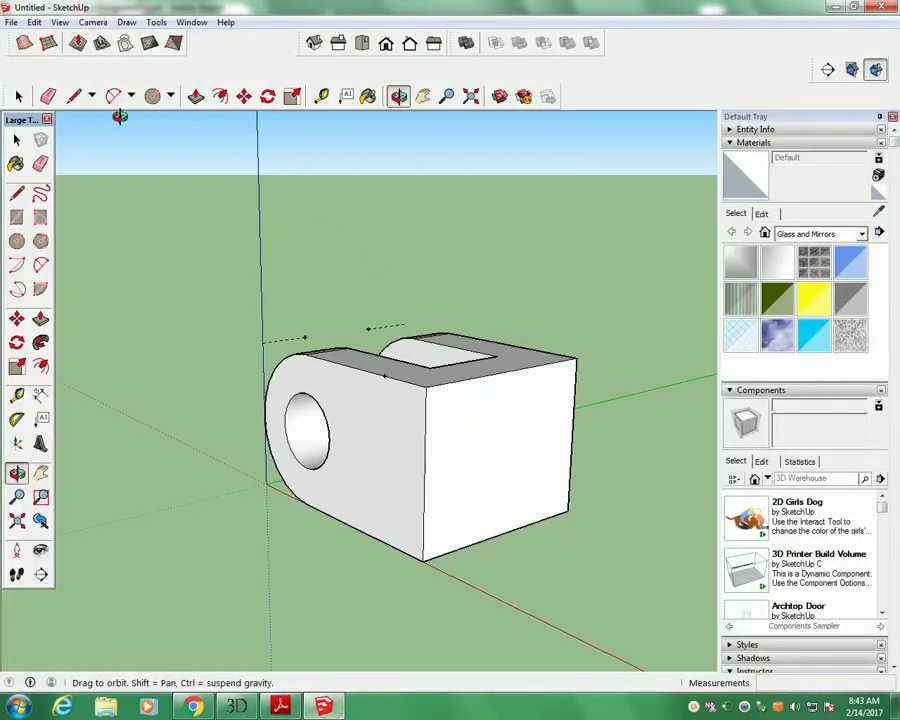
# Draw two corner-to-corner diagonals across the block's end face to locate its centre.
pyautogui.click(73, 96)
pyautogui.click(427, 386)
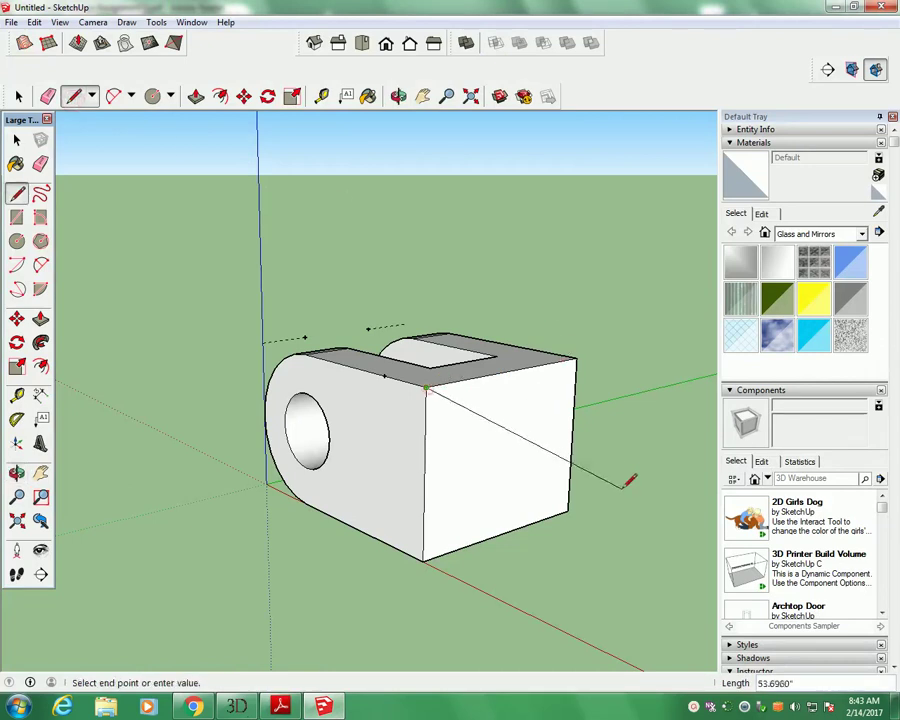
pyautogui.click(568, 511)
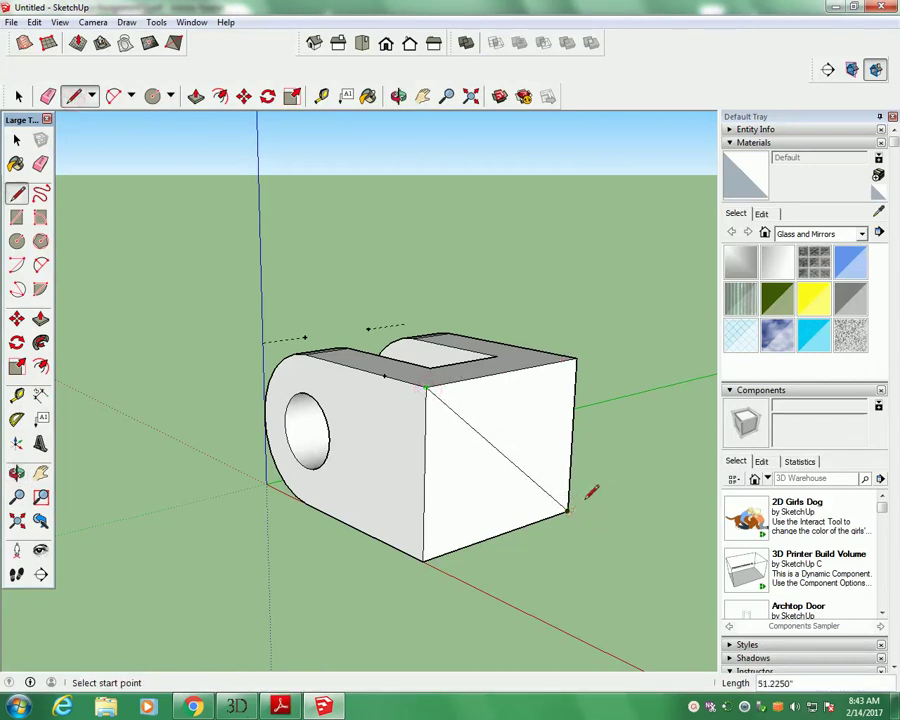
pyautogui.click(576, 358)
pyautogui.click(425, 556)
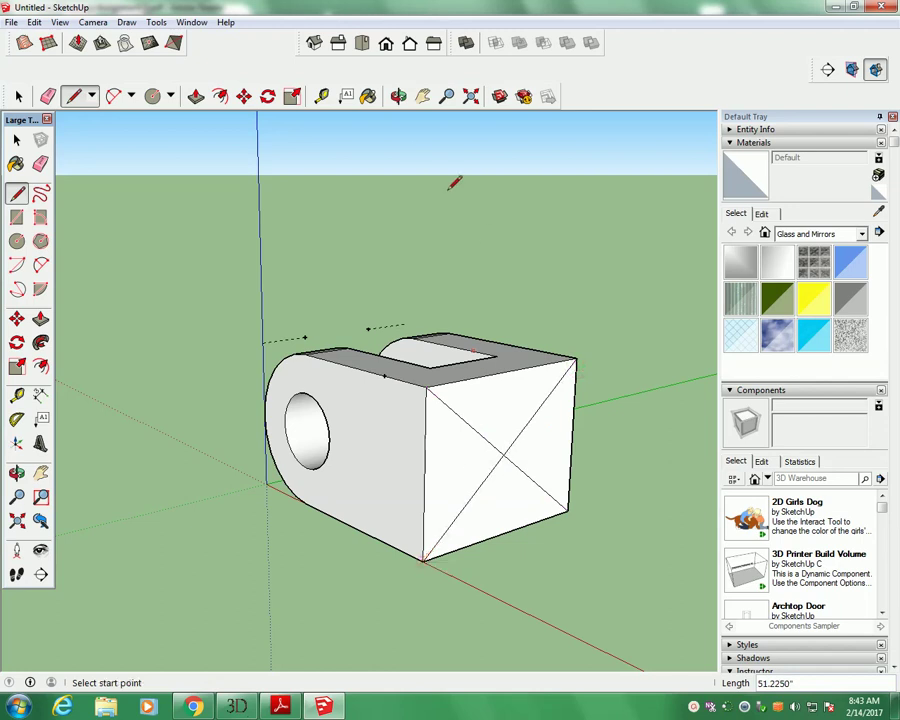
# Draw a 9-radius circle centred where the end-face diagonals cross.
pyautogui.click(196, 96)
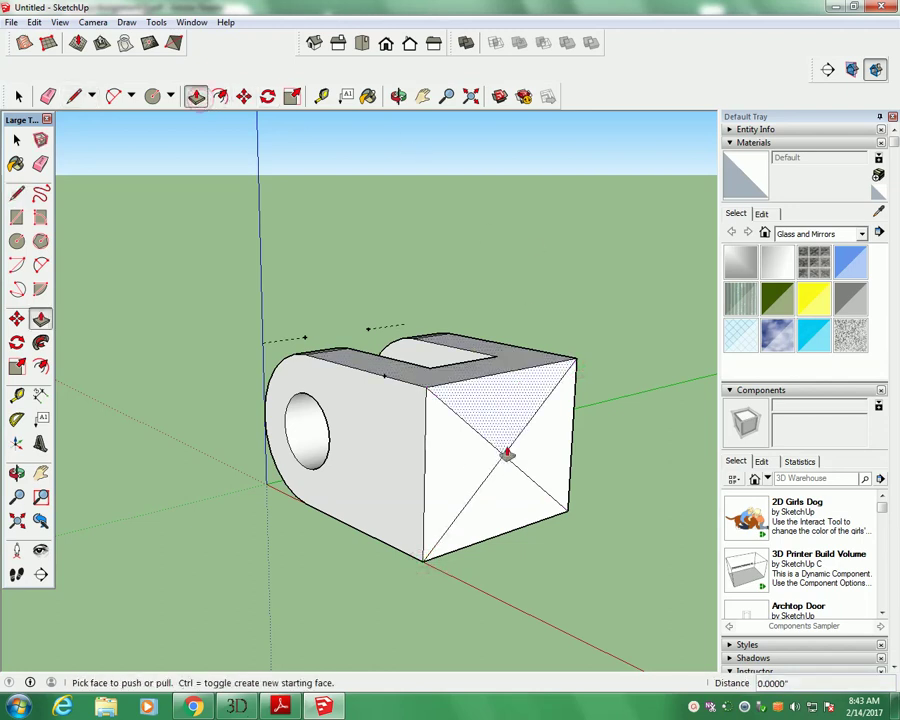
pyautogui.click(152, 96)
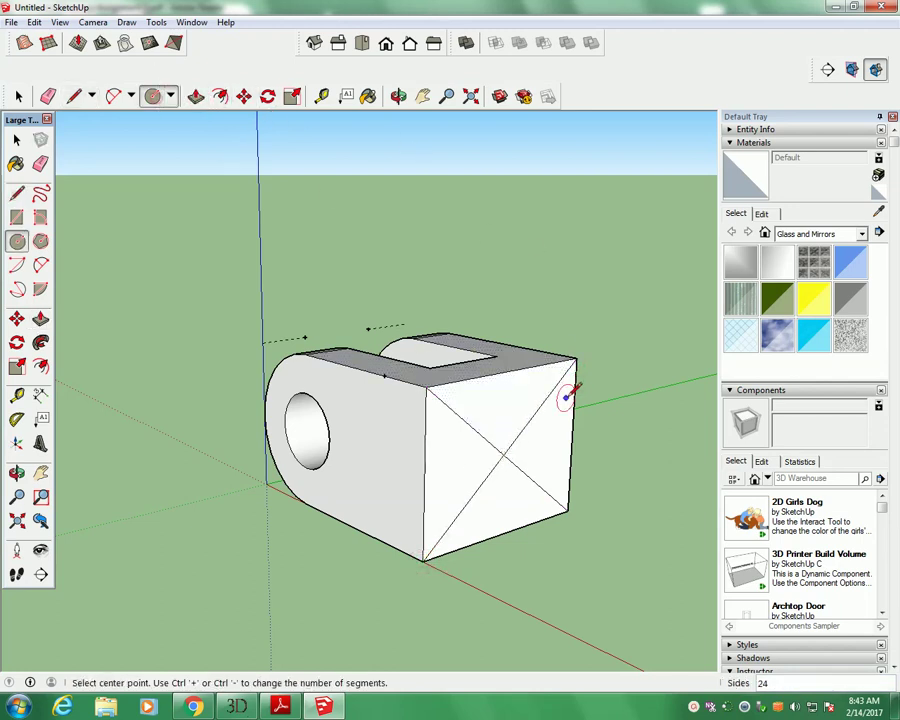
pyautogui.click(503, 456)
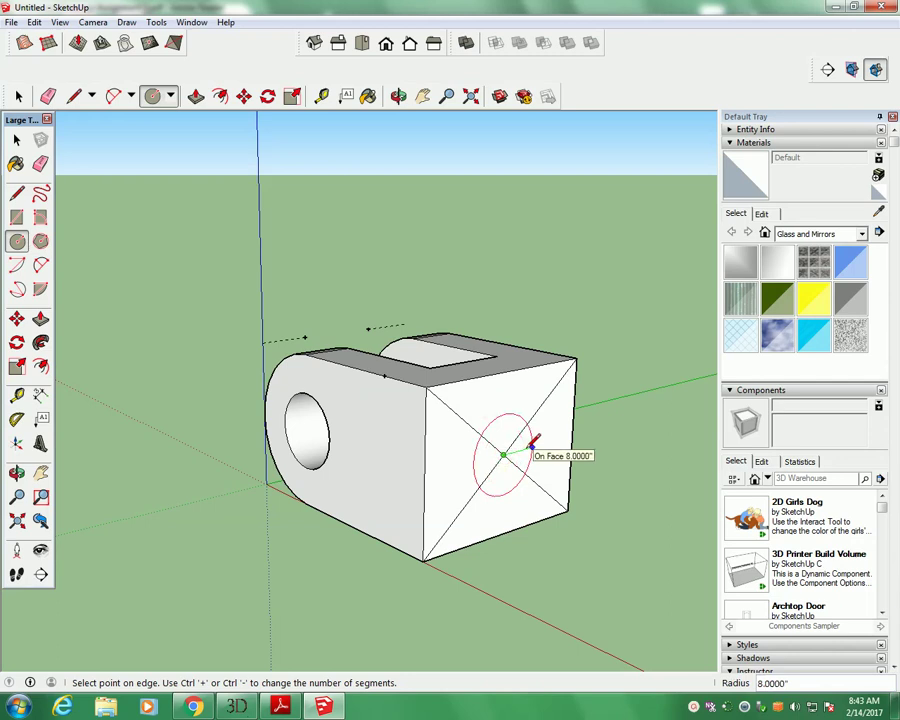
pyautogui.press('Return')
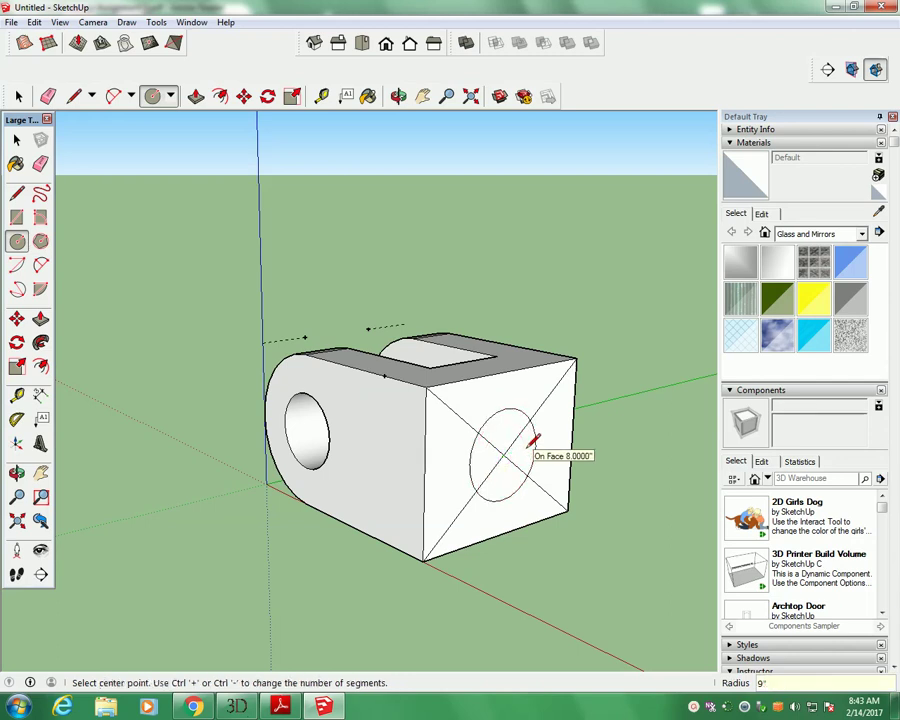
# Erase the diagonal pieces inside the circle, then compare against the reference PDF.
pyautogui.click(48, 96)
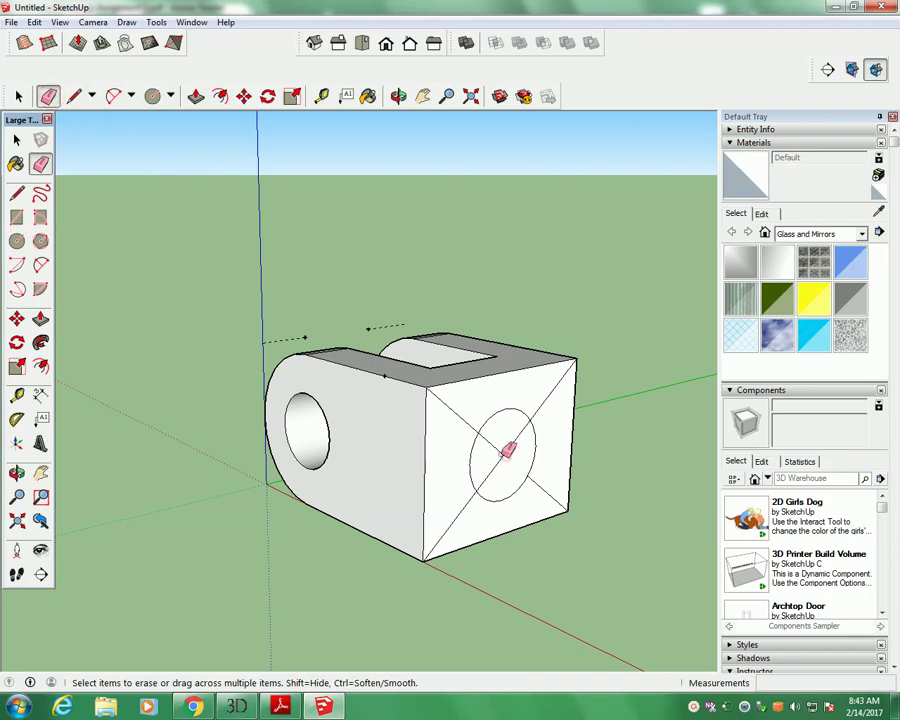
pyautogui.moveTo(510, 448); pyautogui.dragTo(506, 454)
pyautogui.moveTo(556, 408)
pyautogui.mouseDown()
pyautogui.moveTo(550, 397)
pyautogui.moveTo(536, 400)
pyautogui.mouseUp()
pyautogui.click(460, 412)
pyautogui.click(458, 518)
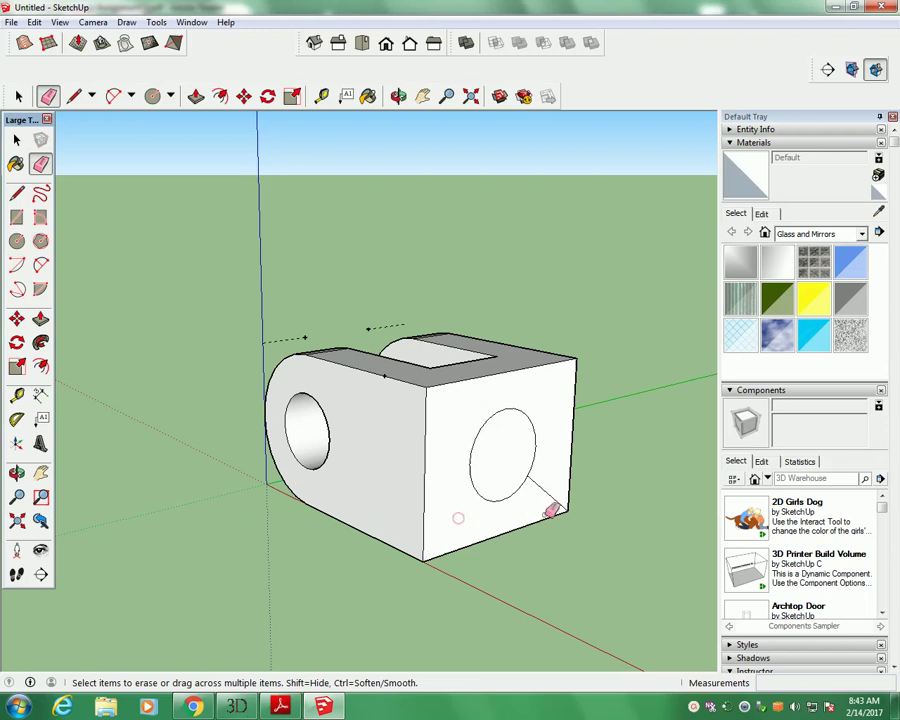
pyautogui.click(555, 490)
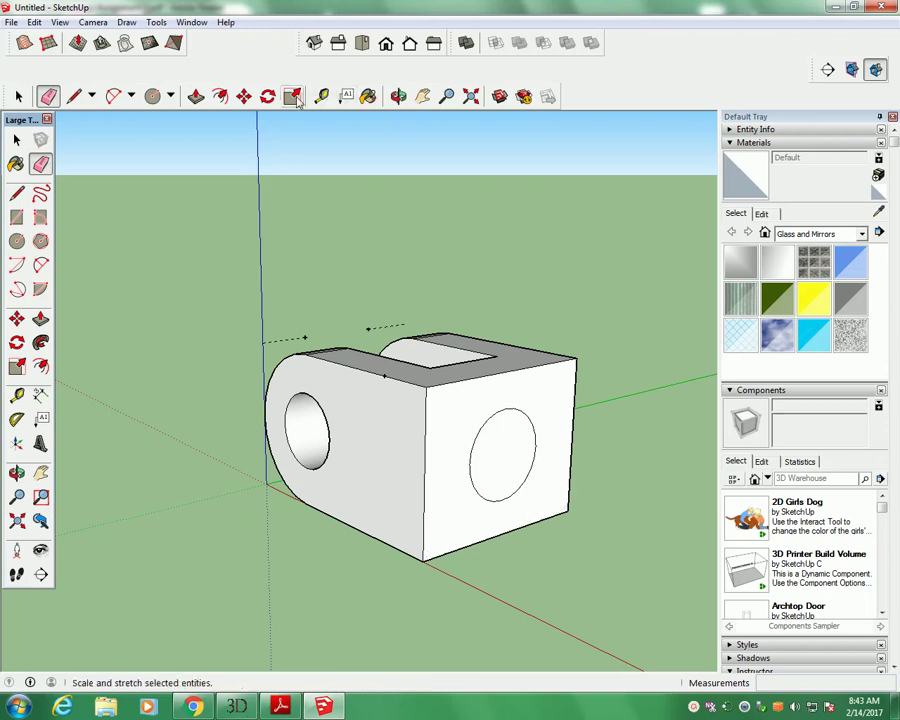
pyautogui.hotkey('alt', 'Tab')
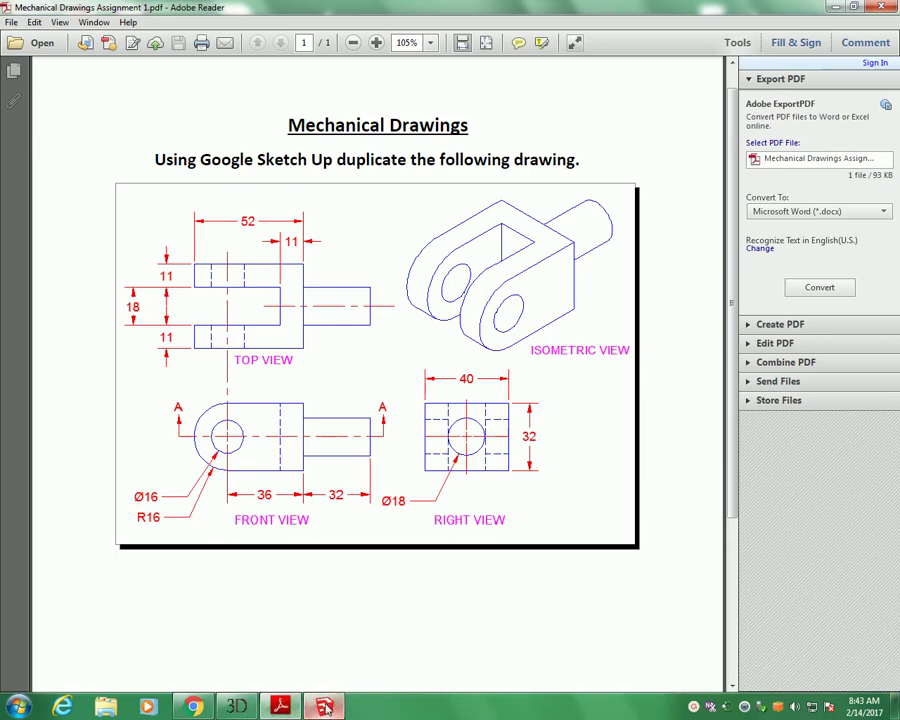
pyautogui.hotkey('alt', 'Tab')
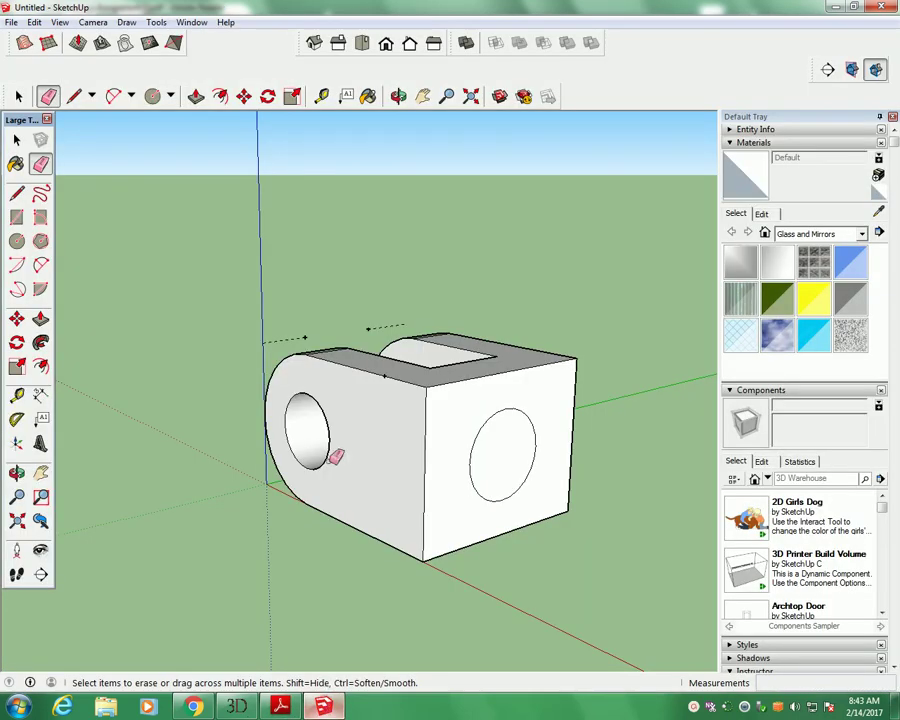
pyautogui.click(196, 96)
# Push/Pull the Ø18 end-face circle out 32 to form the cylindrical shaft.
pyautogui.click(511, 468)
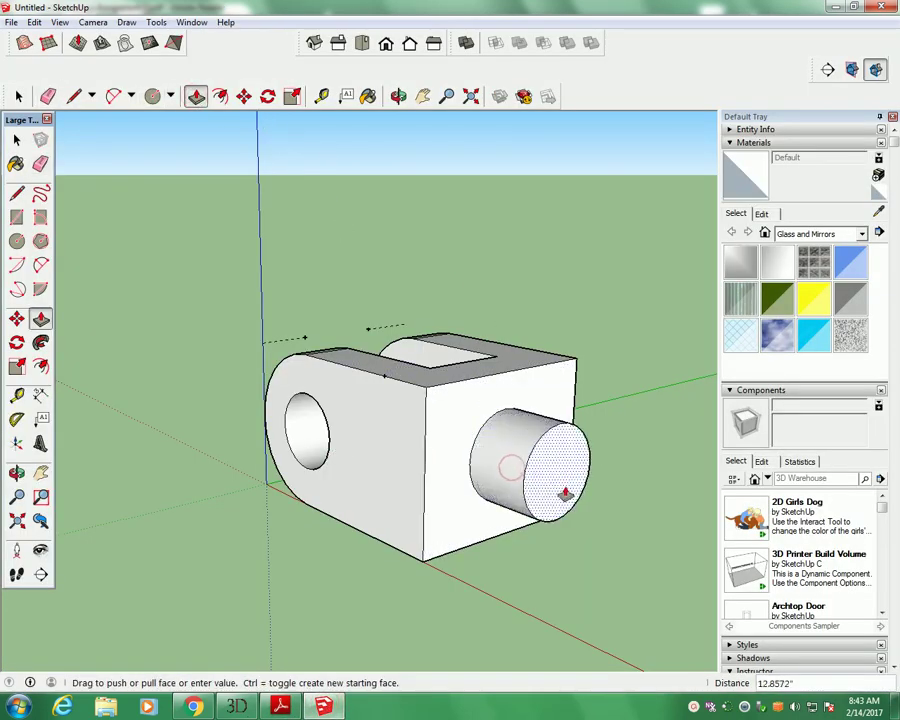
pyautogui.write('3')
pyautogui.press('Return')
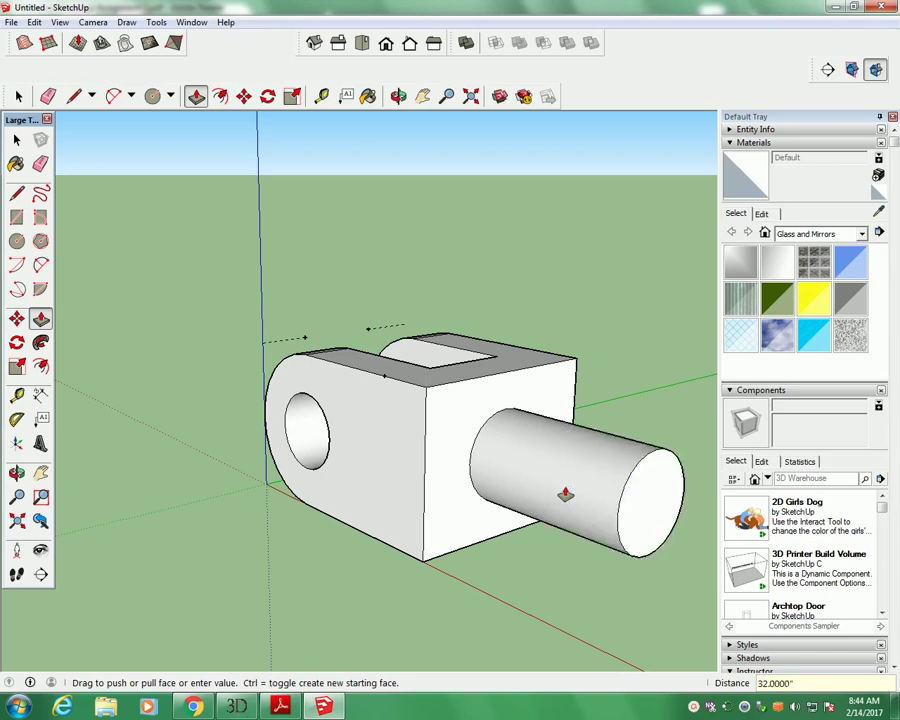
# Orbit to the clevis's pierced-eye side and compare it with the reference PDF.
pyautogui.click(398, 96)
pyautogui.moveTo(231, 438); pyautogui.dragTo(460, 454)
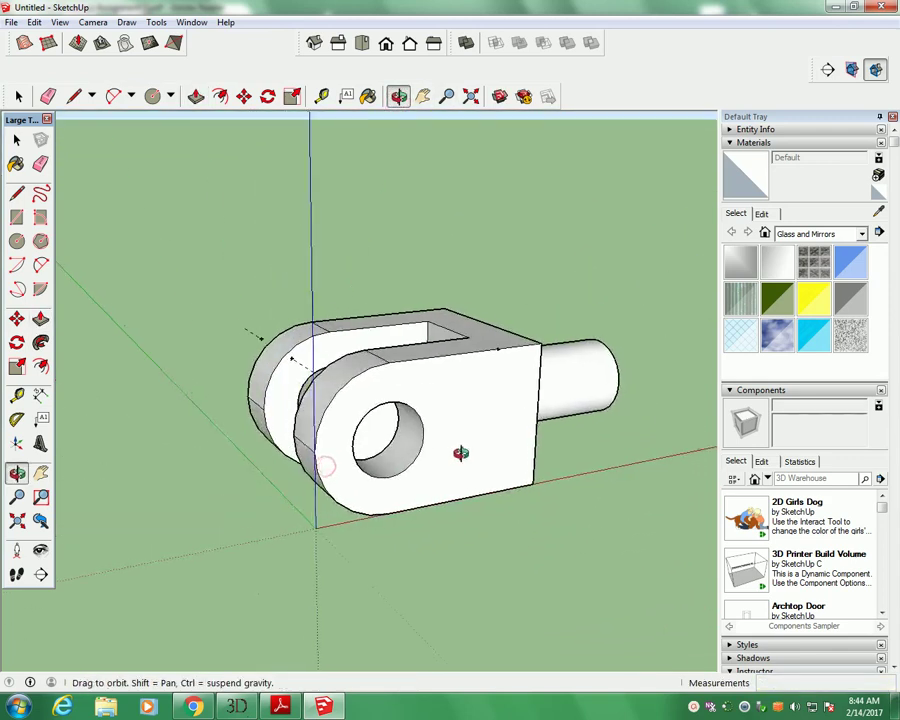
pyautogui.click(290, 708)
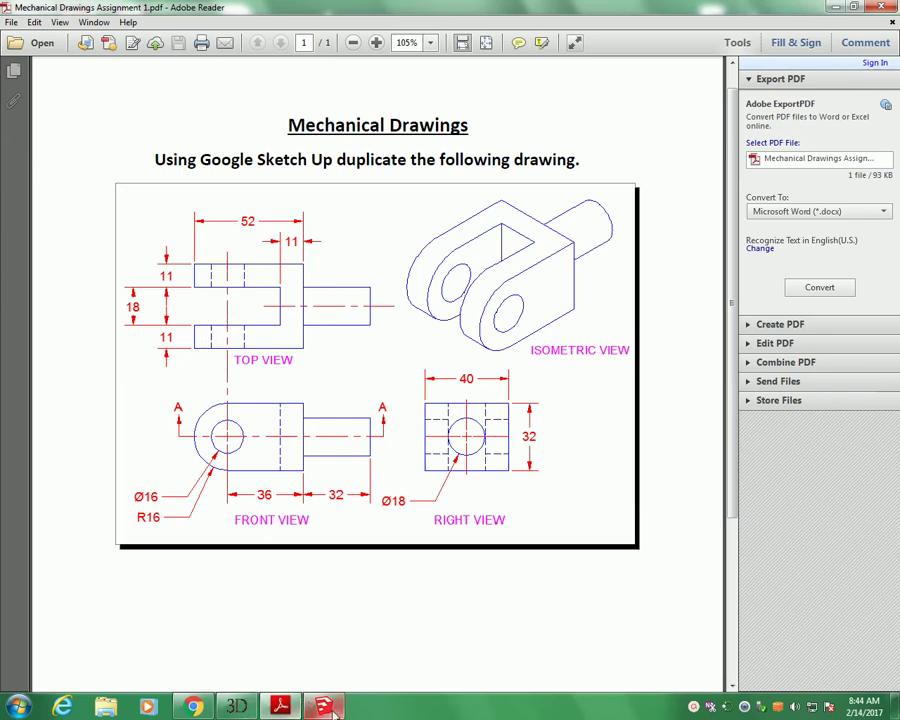
pyautogui.hotkey('alt', 'Tab')
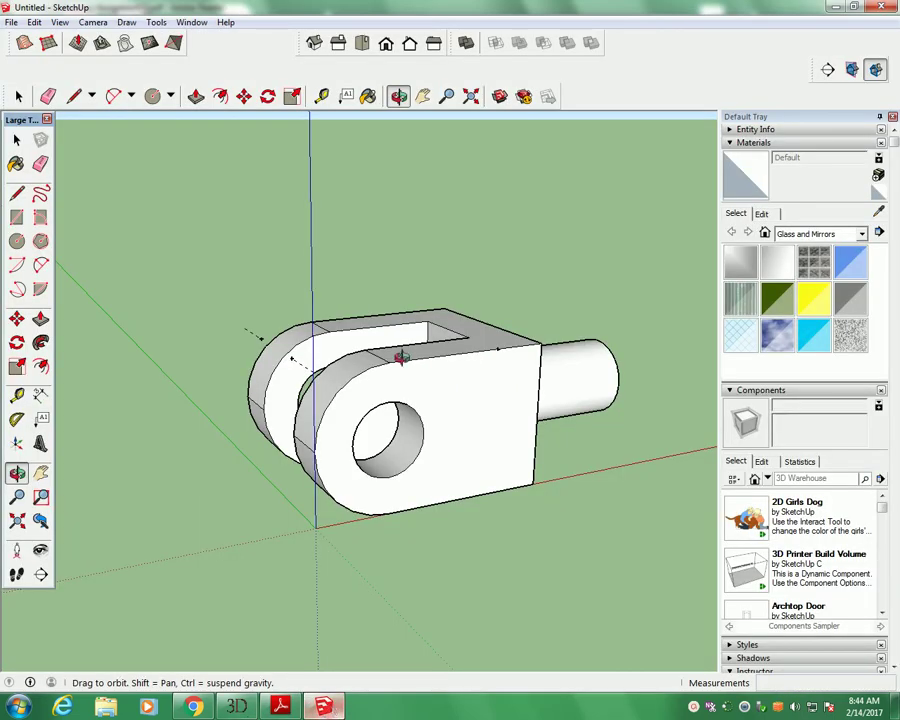
# Add the 52 overall length, 36 top-edge and 32 height linear dimensions.
pyautogui.click(156, 22)
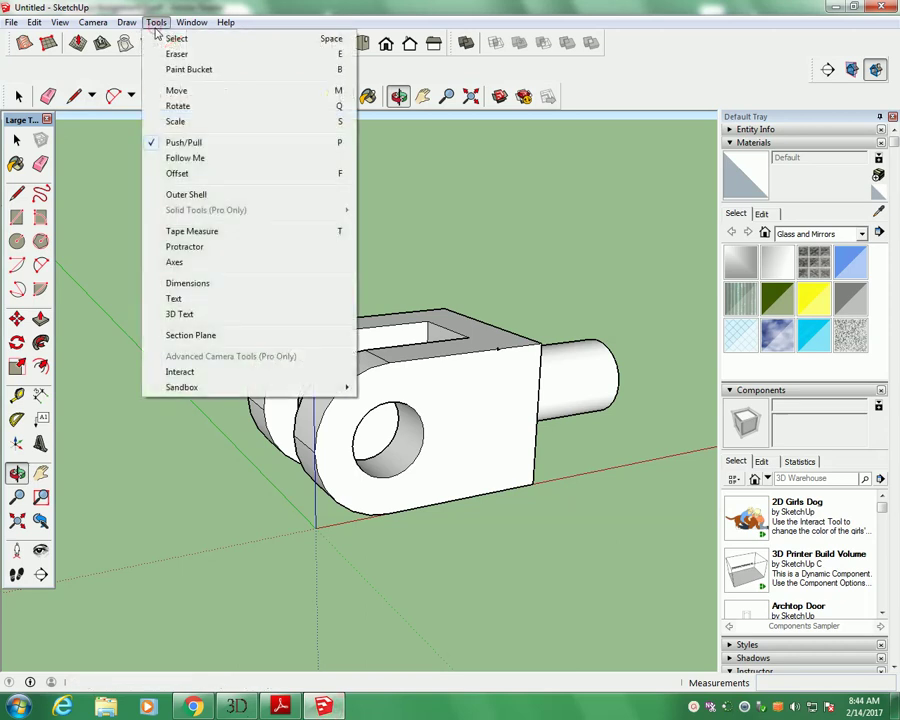
pyautogui.click(188, 284)
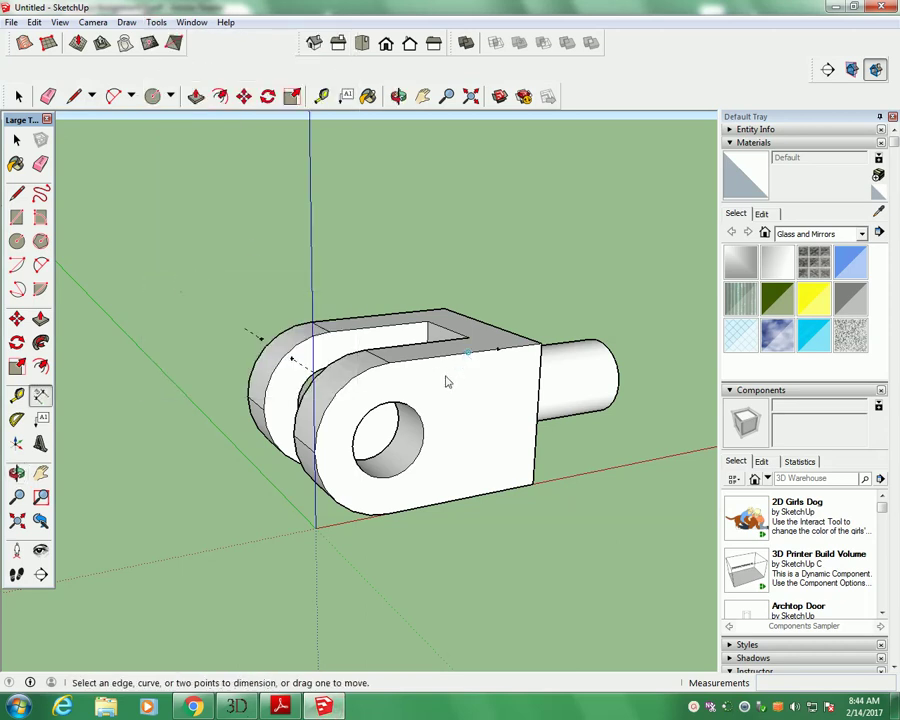
pyautogui.click(318, 452)
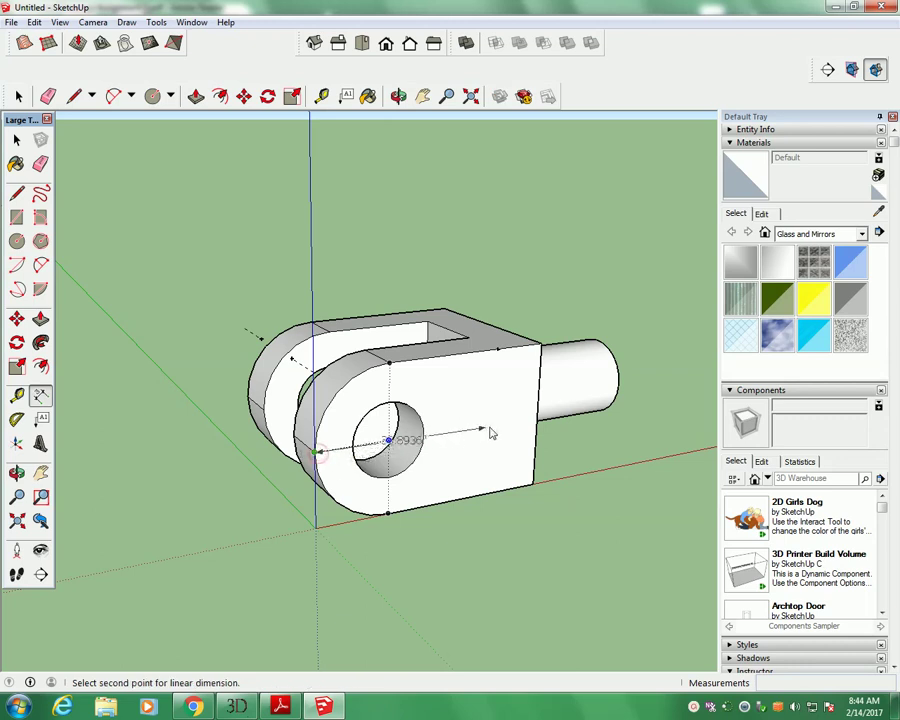
pyautogui.click(537, 416)
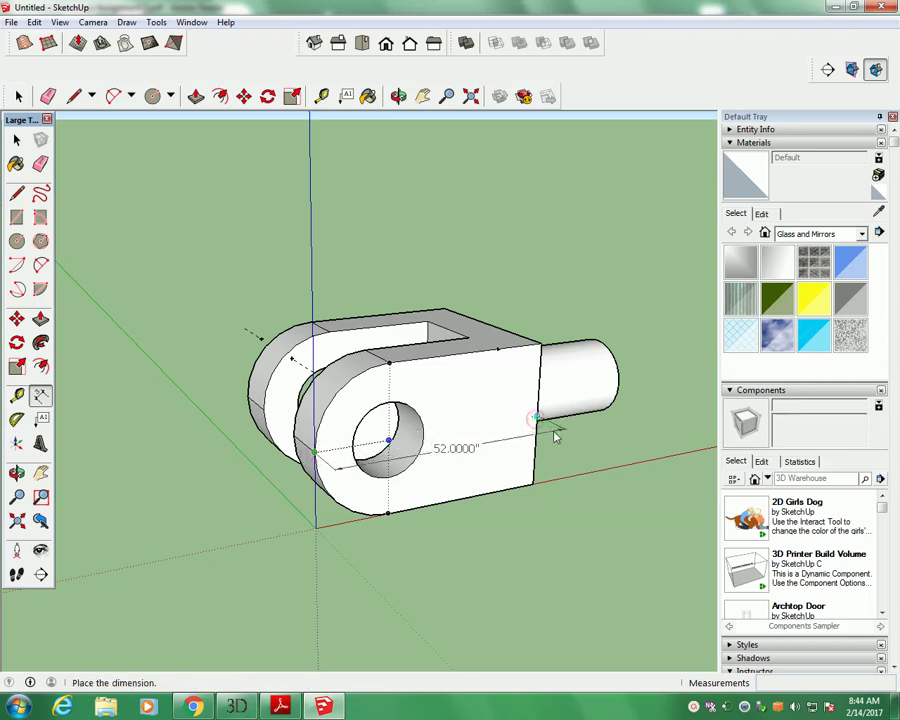
pyautogui.click(514, 279)
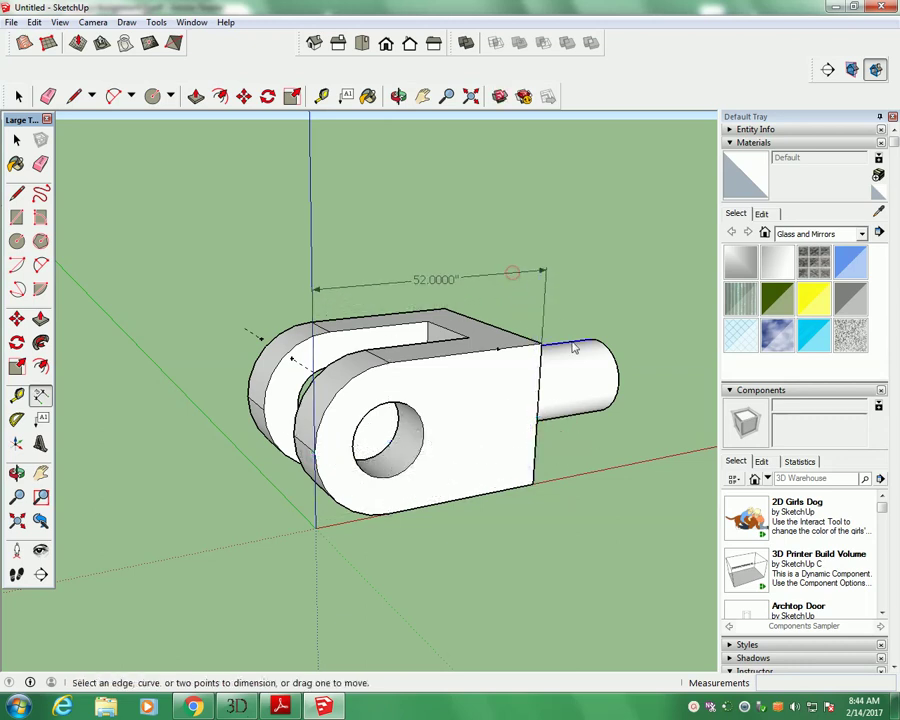
pyautogui.click(390, 365)
pyautogui.click(539, 345)
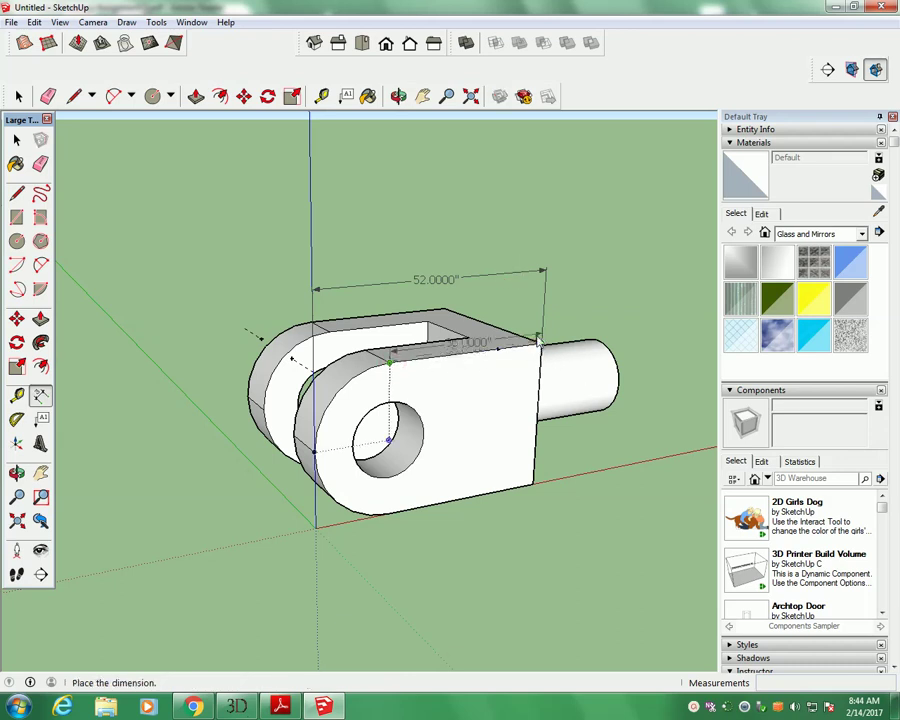
pyautogui.click(530, 299)
pyautogui.click(540, 345)
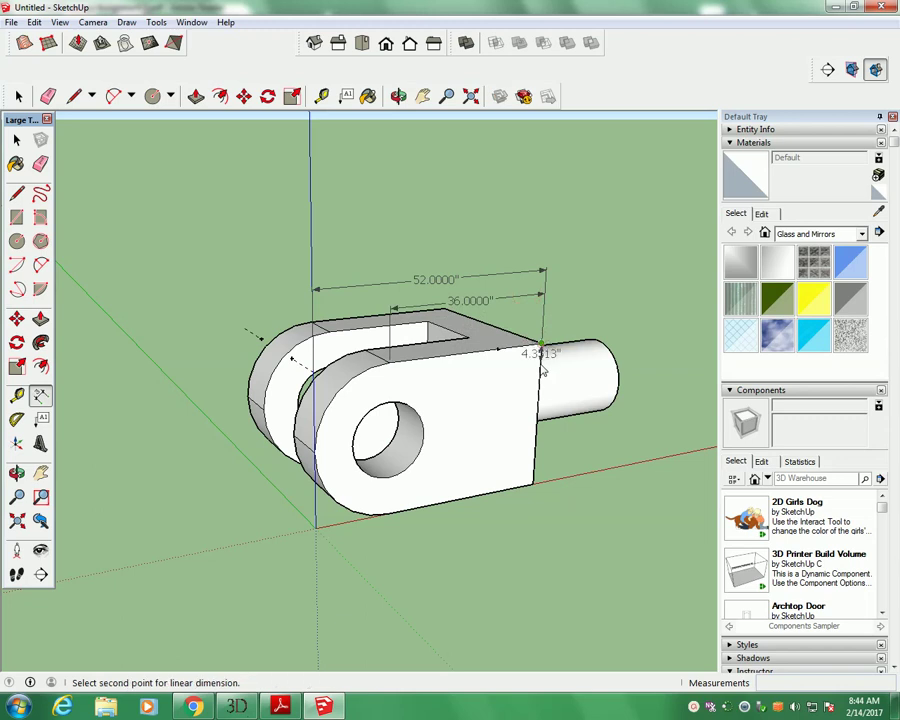
pyautogui.click(533, 485)
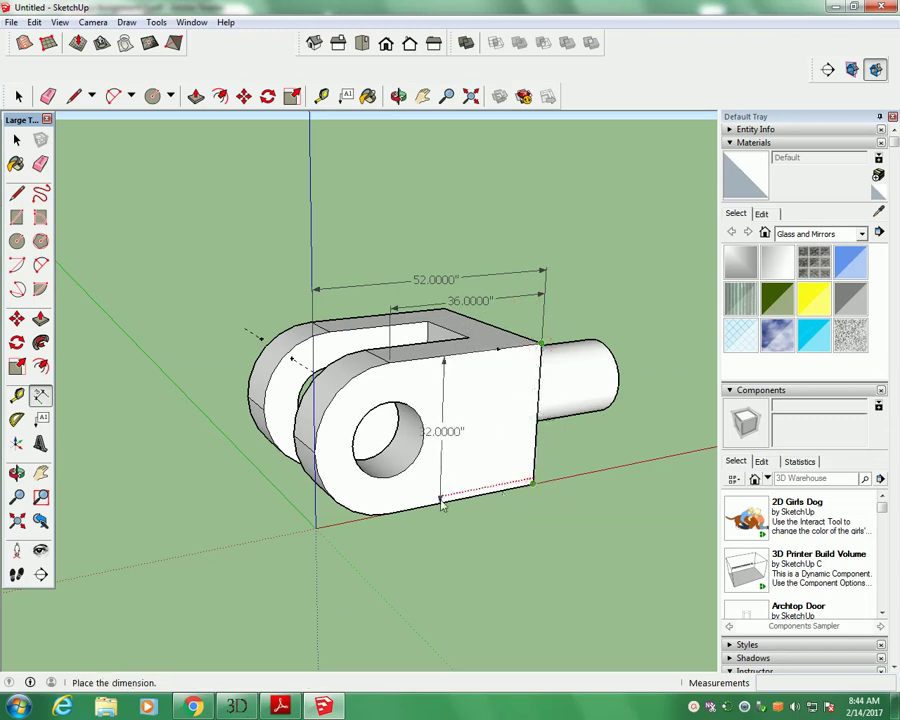
pyautogui.click(207, 540)
# Add the R16 radius on the bottom arc and DIA 16 on the hole.
pyautogui.click(330, 496)
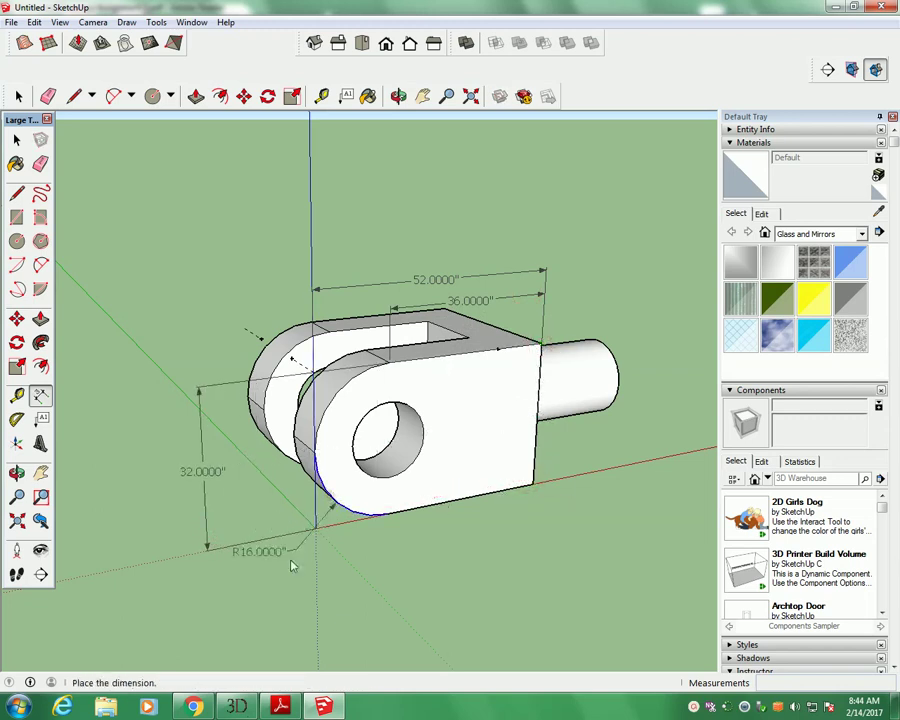
pyautogui.click(257, 578)
pyautogui.click(392, 482)
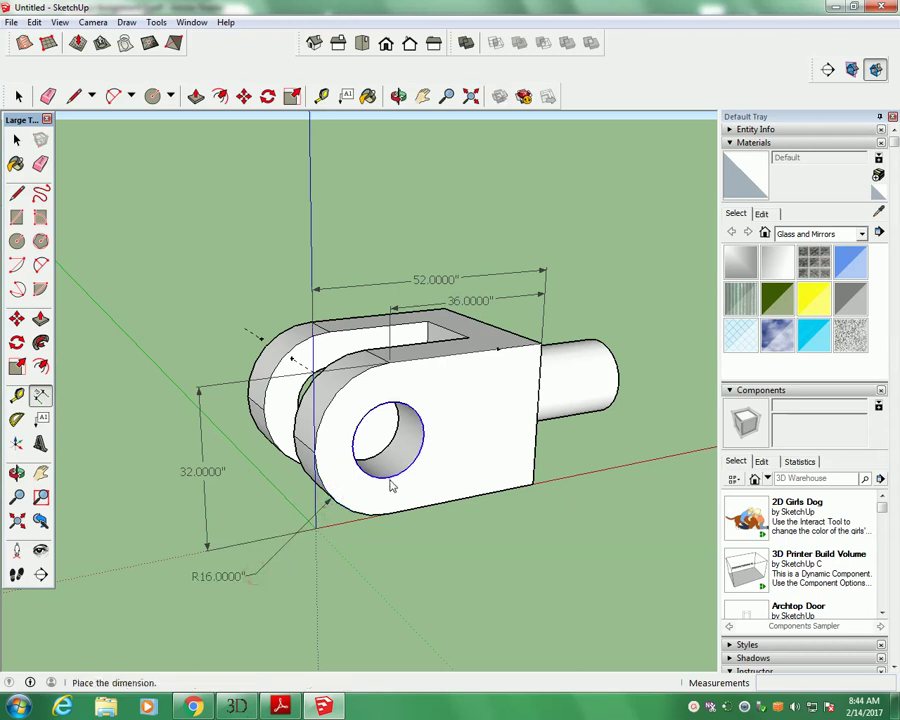
pyautogui.click(243, 602)
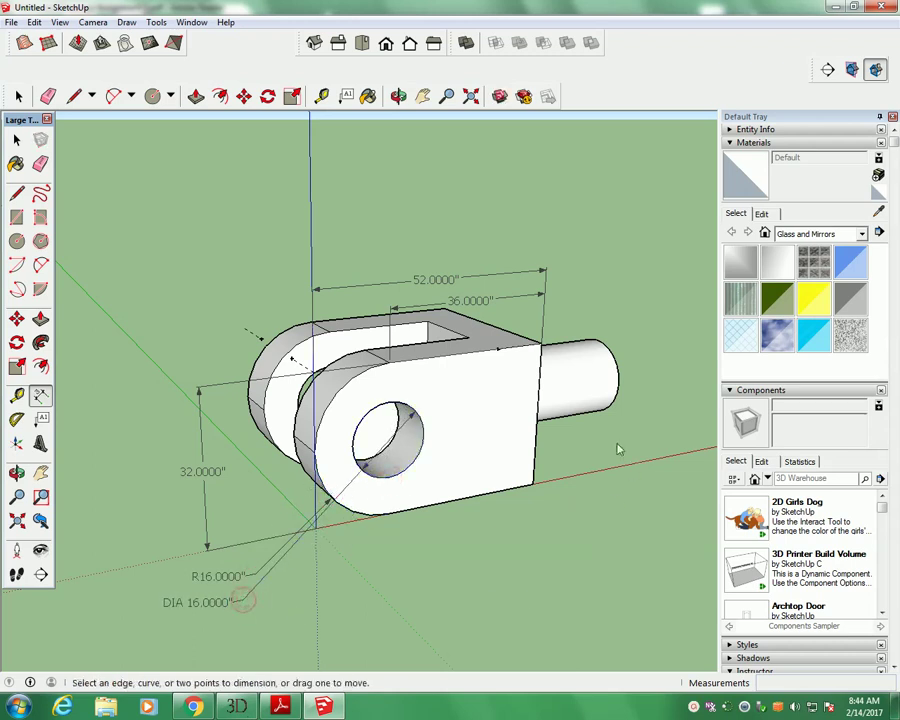
# Dimension the 11 lug thickness and 18 slot width on the left.
pyautogui.click(389, 353)
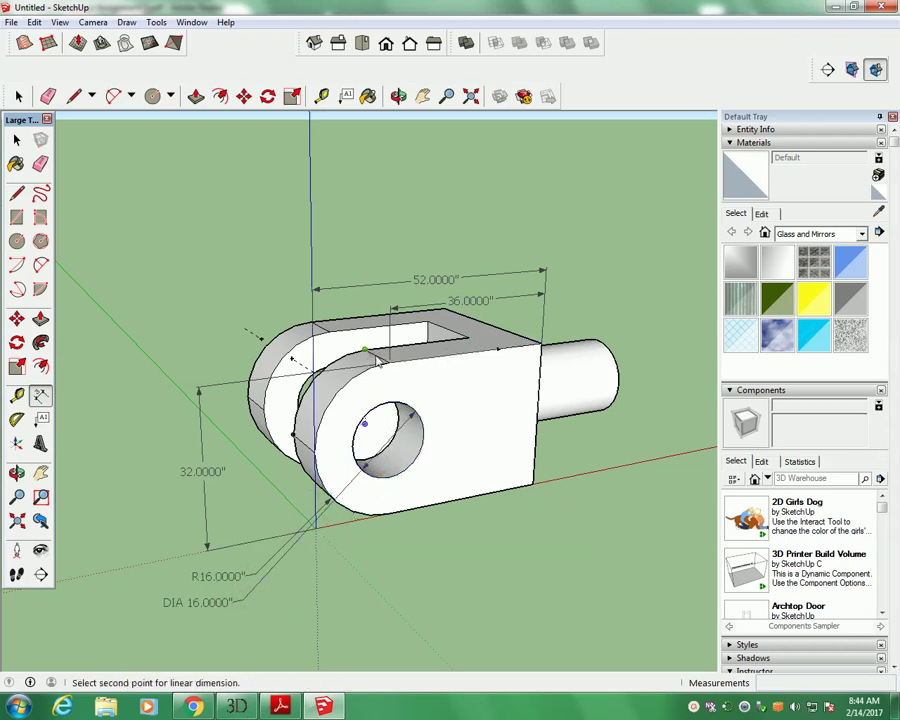
pyautogui.click(389, 364)
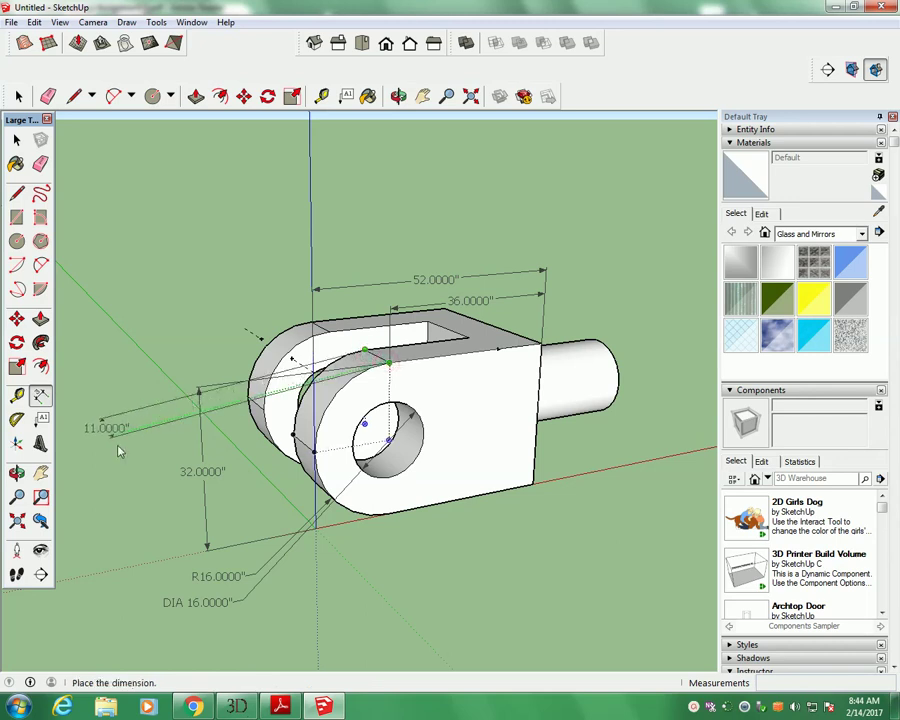
pyautogui.click(117, 445)
pyautogui.click(329, 331)
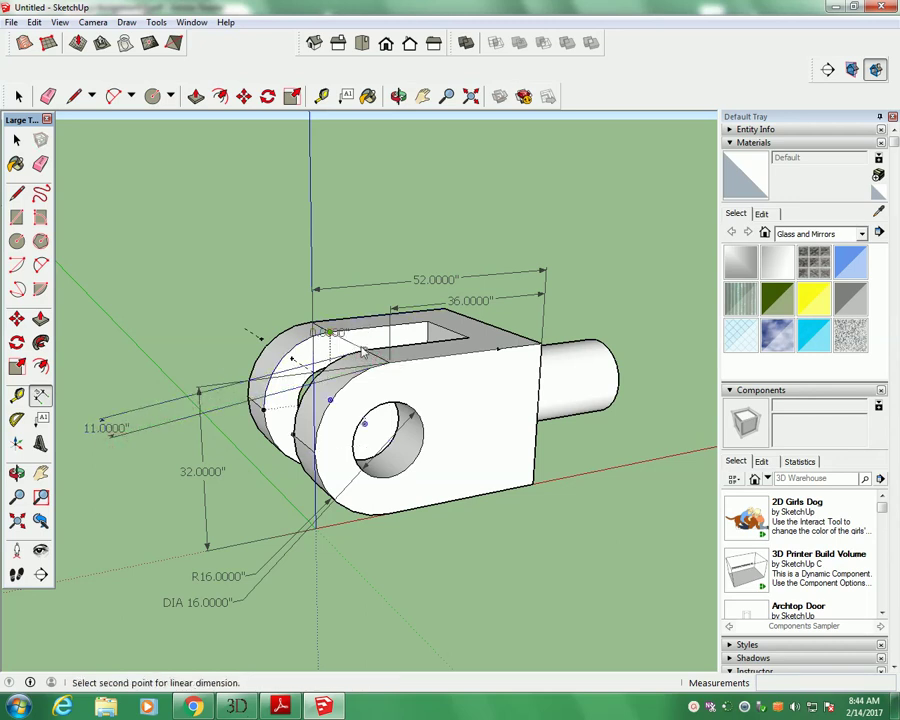
pyautogui.click(366, 351)
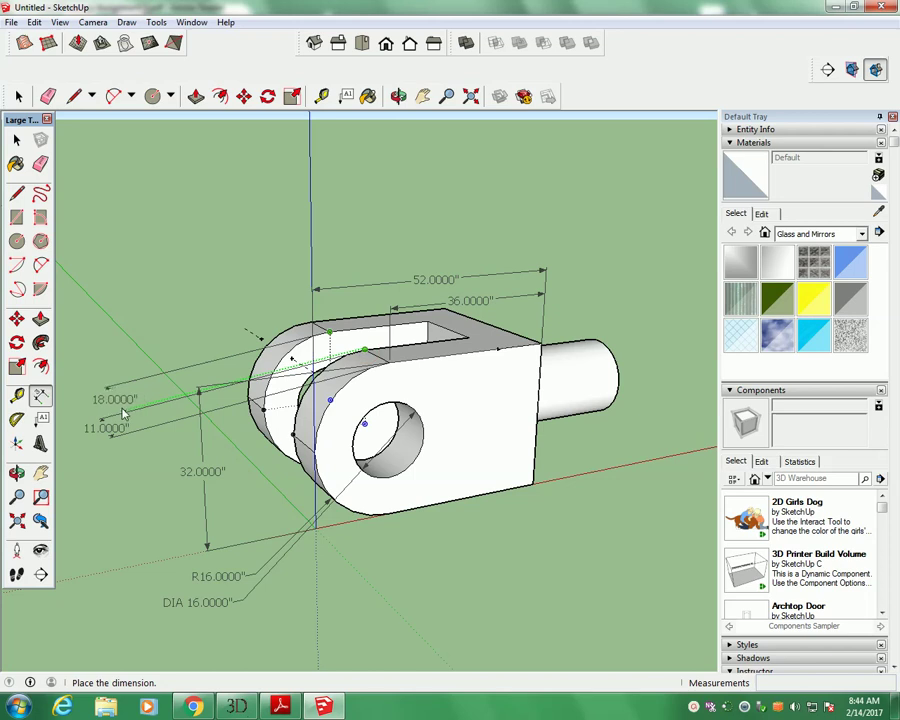
pyautogui.click(105, 418)
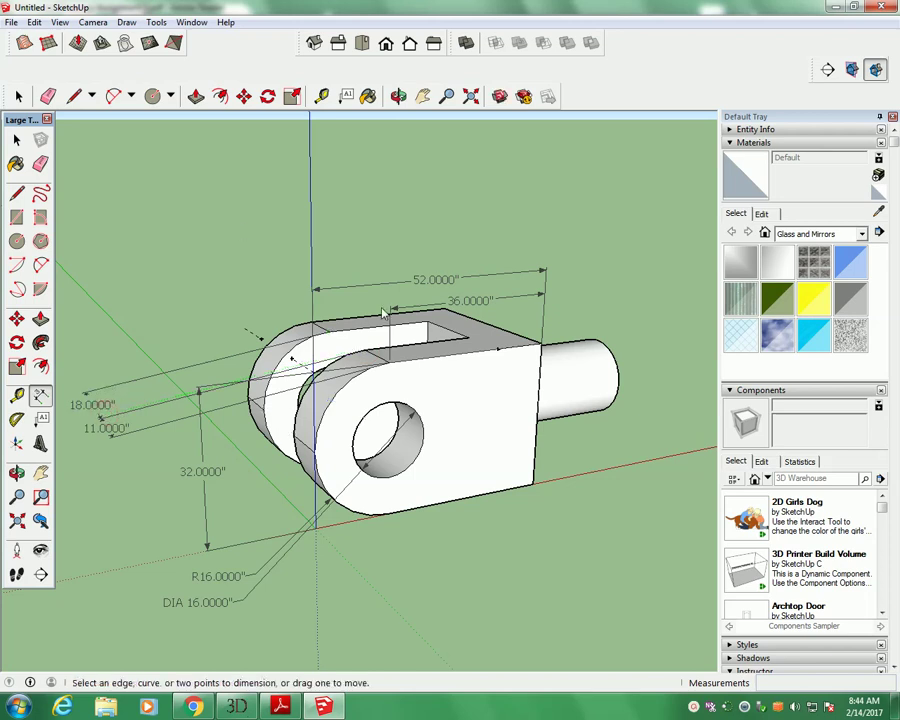
# Add the DIA 18 shaft diameter and the 40 width dimension.
pyautogui.click(608, 404)
pyautogui.click(547, 588)
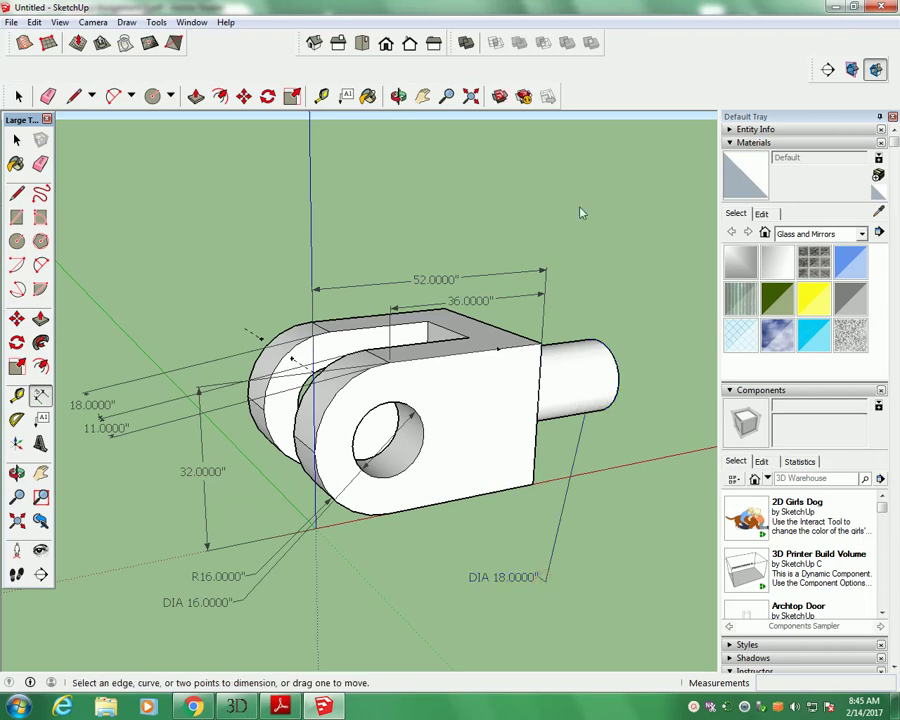
pyautogui.click(452, 318)
pyautogui.click(540, 346)
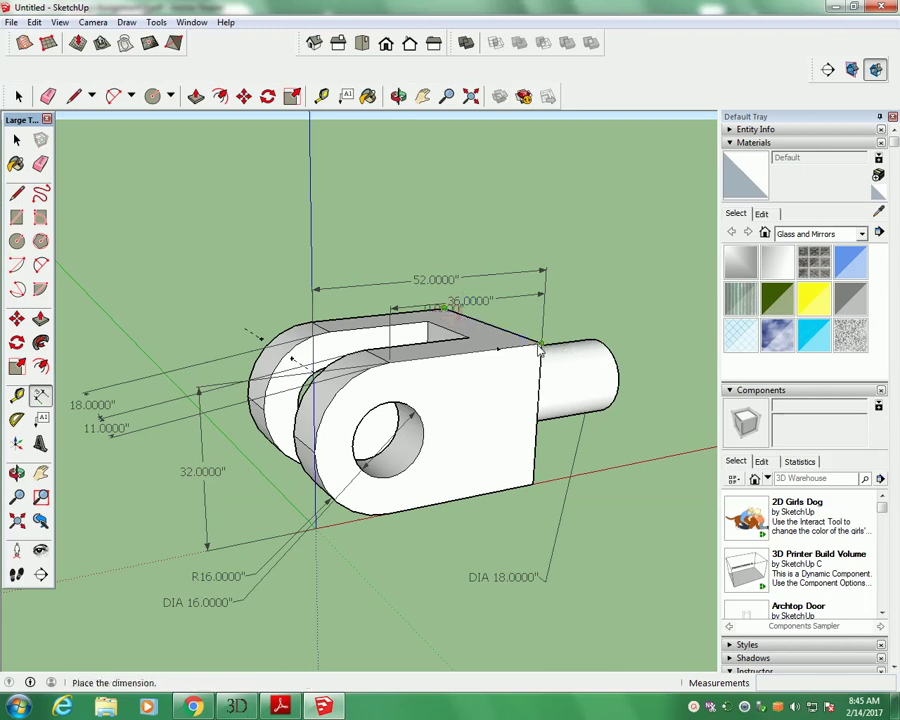
pyautogui.click(177, 457)
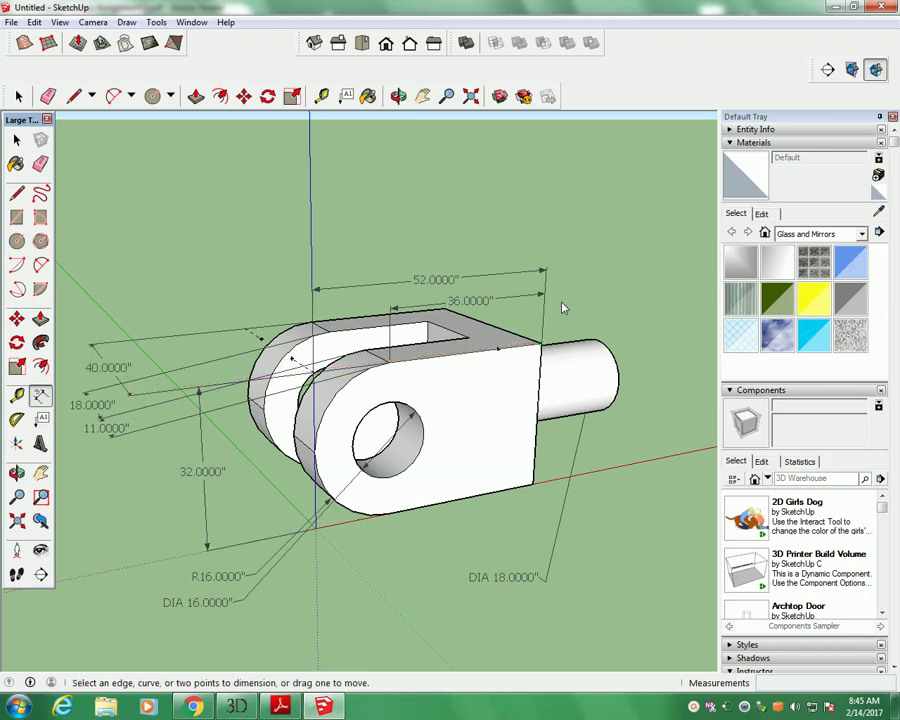